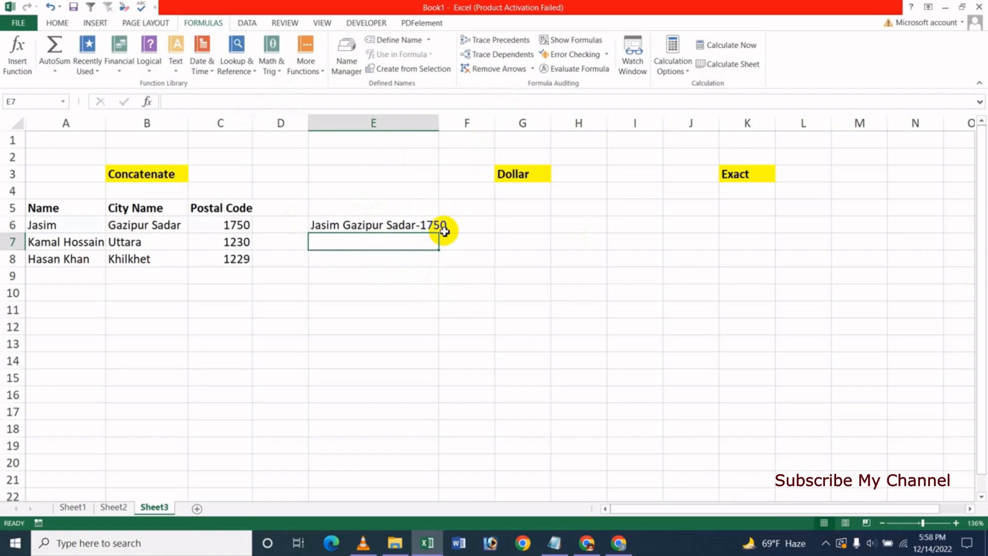
# Fill the E6 joining formula down to E7:E8, widen column E, and select E6:E8
pyautogui.click(367, 225)
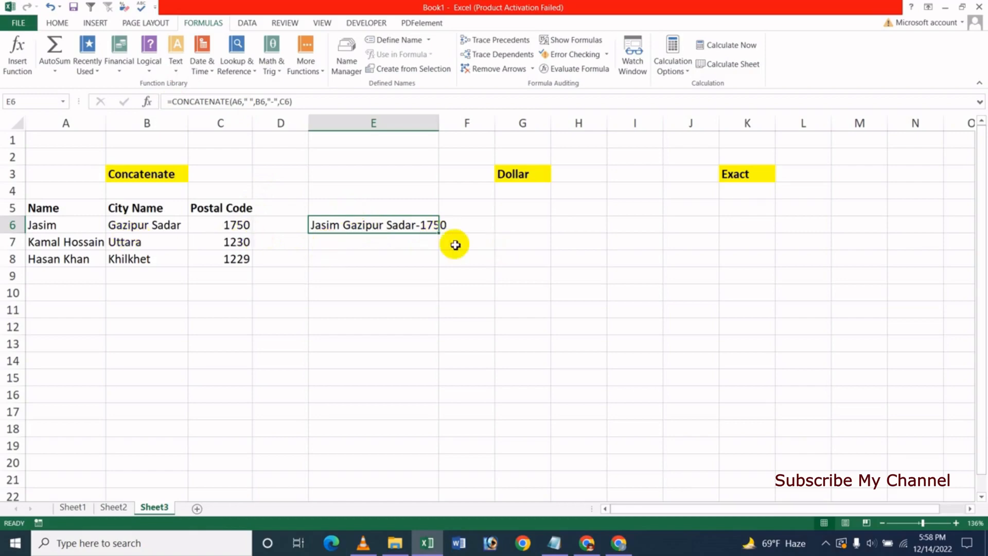
pyautogui.moveTo(439, 237); pyautogui.dragTo(437, 264)
pyautogui.click(363, 329)
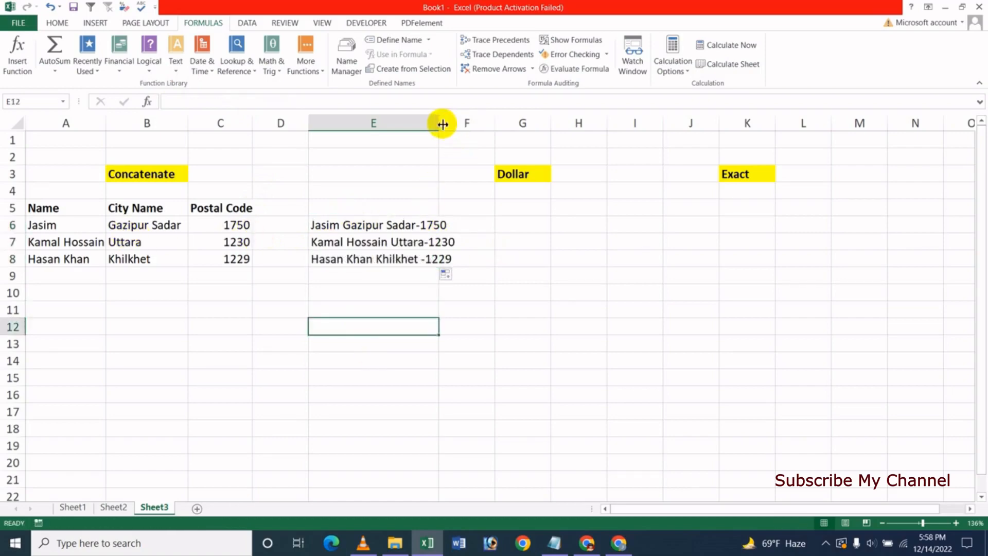
pyautogui.moveTo(440, 124); pyautogui.dragTo(457, 123)
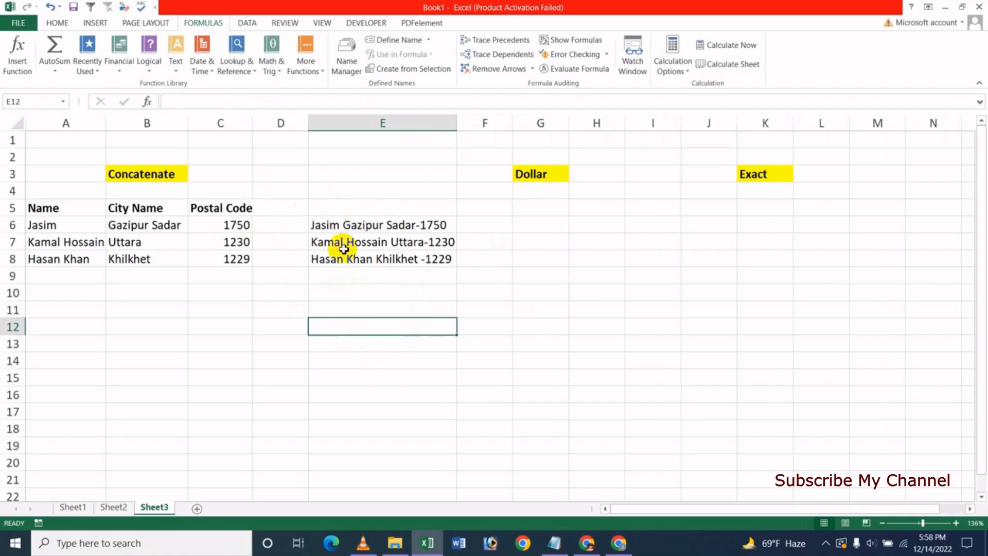
pyautogui.moveTo(327, 225); pyautogui.dragTo(365, 264)
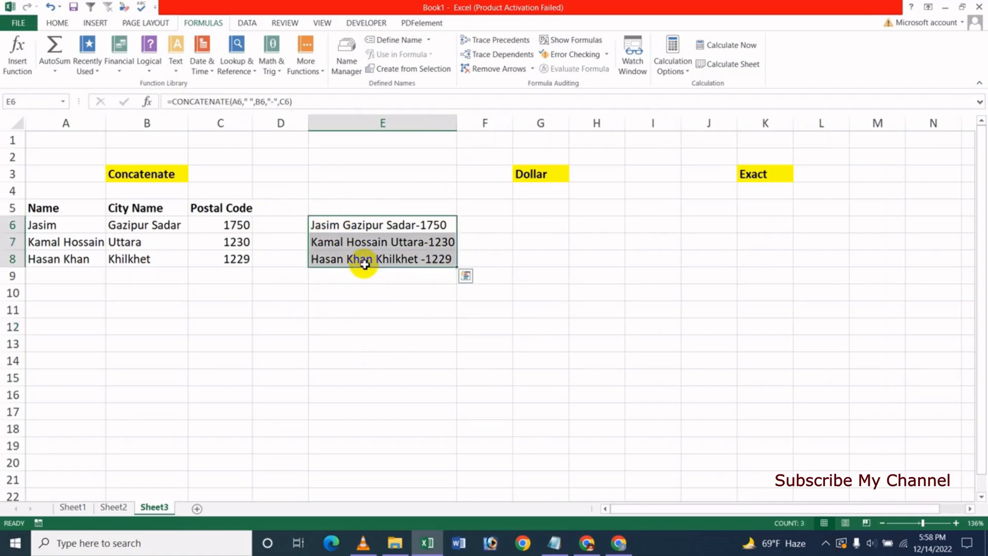
# Delete the old results in E6:E8 and start a new =CONCATENATE( formula in E6
pyautogui.press('Delete')
pyautogui.click(374, 328)
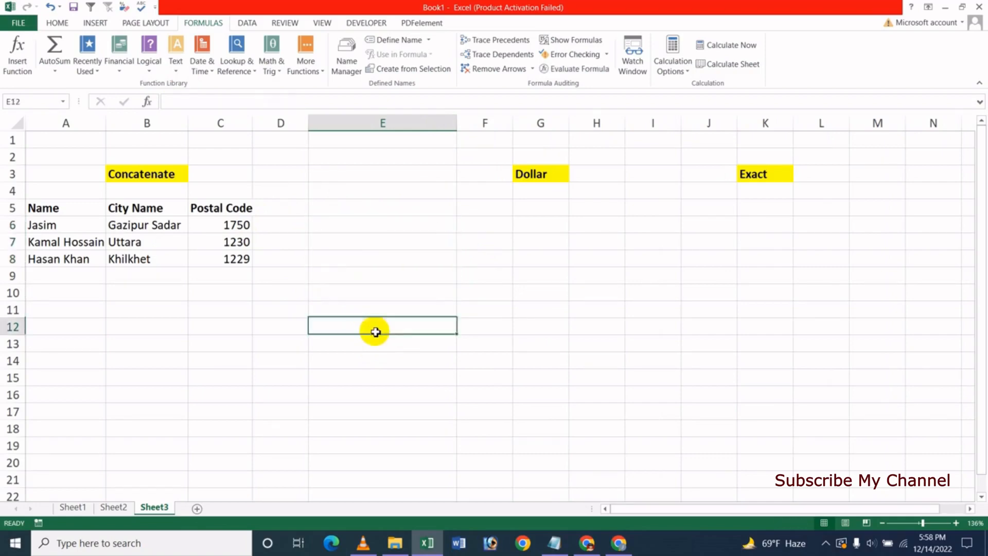
pyautogui.click(338, 227)
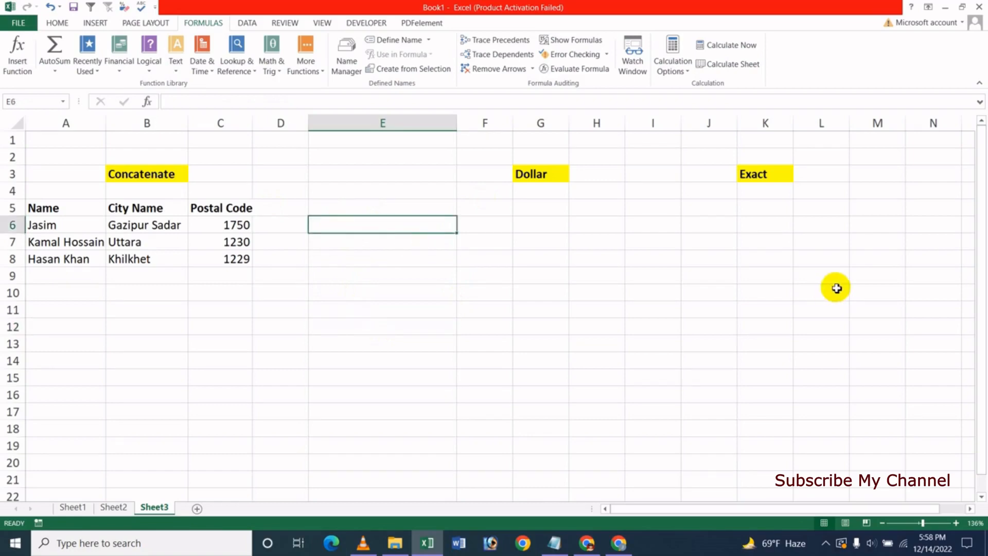
pyautogui.write('=')
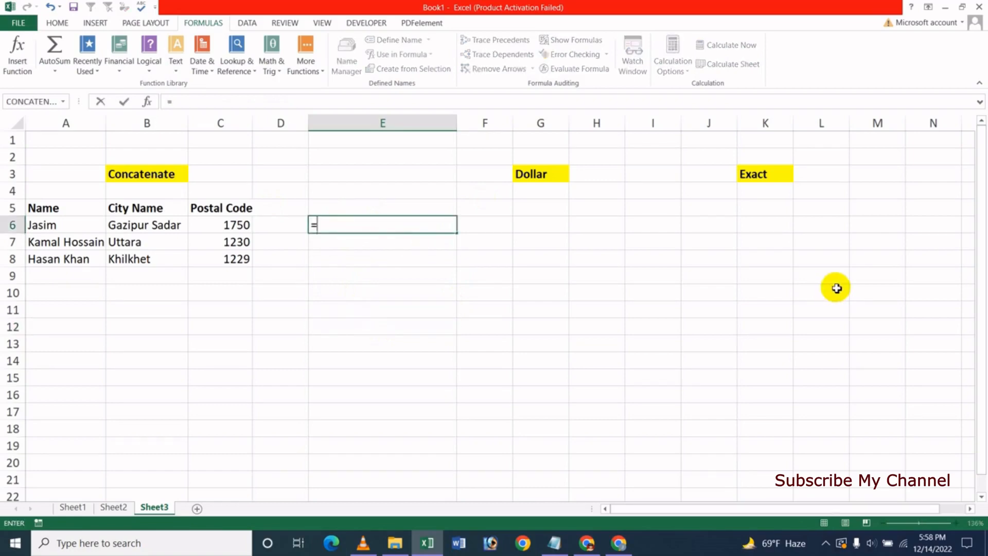
pyautogui.write('con')
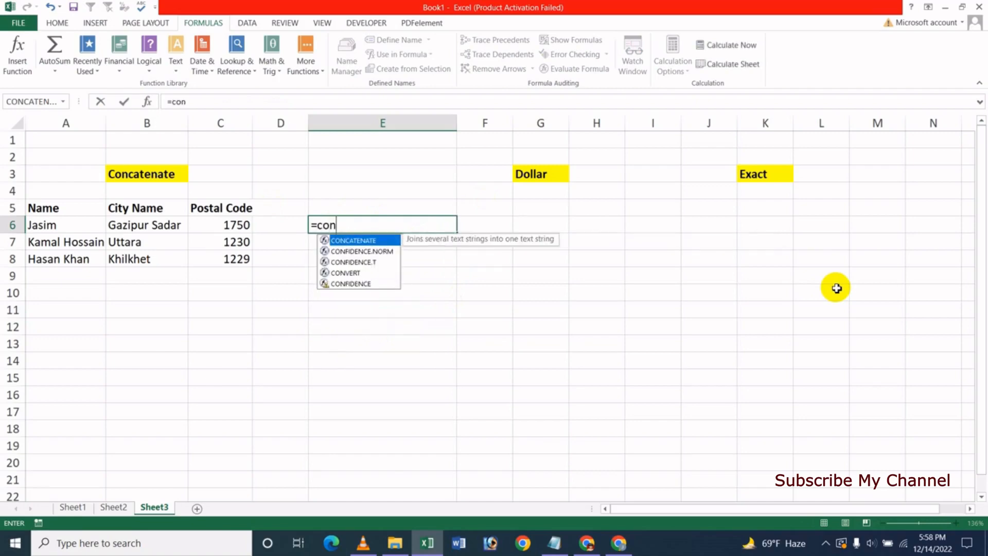
pyautogui.press('Down')
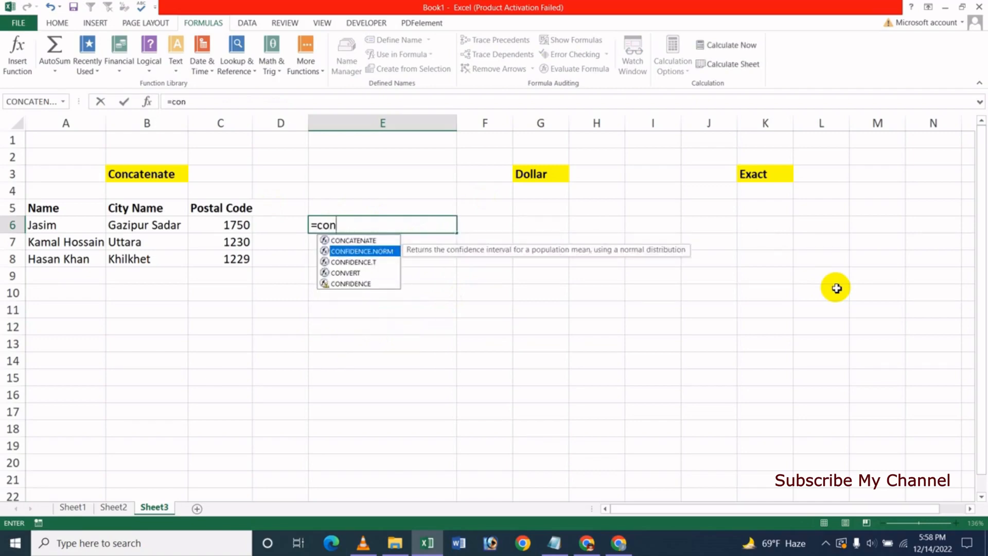
pyautogui.press('Up')
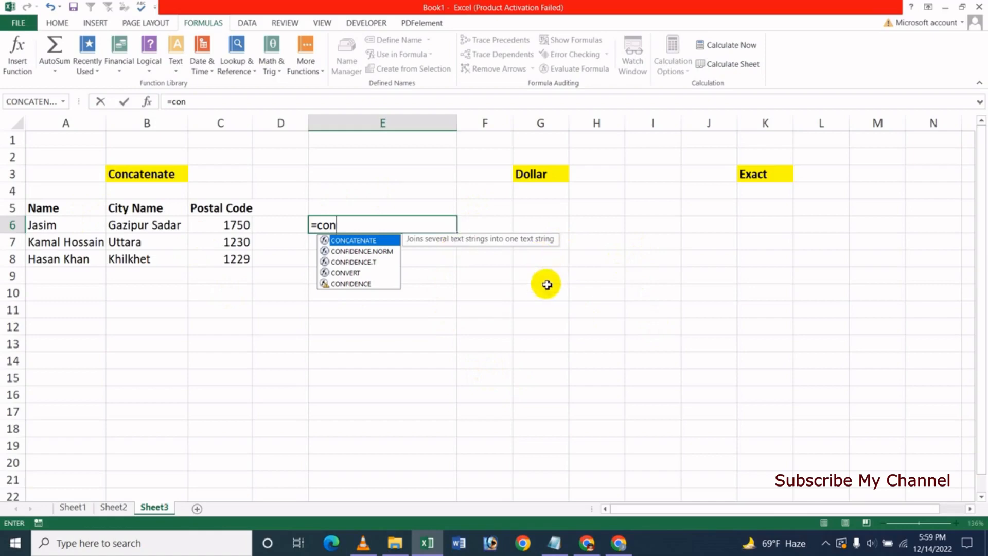
pyautogui.press('Tab')
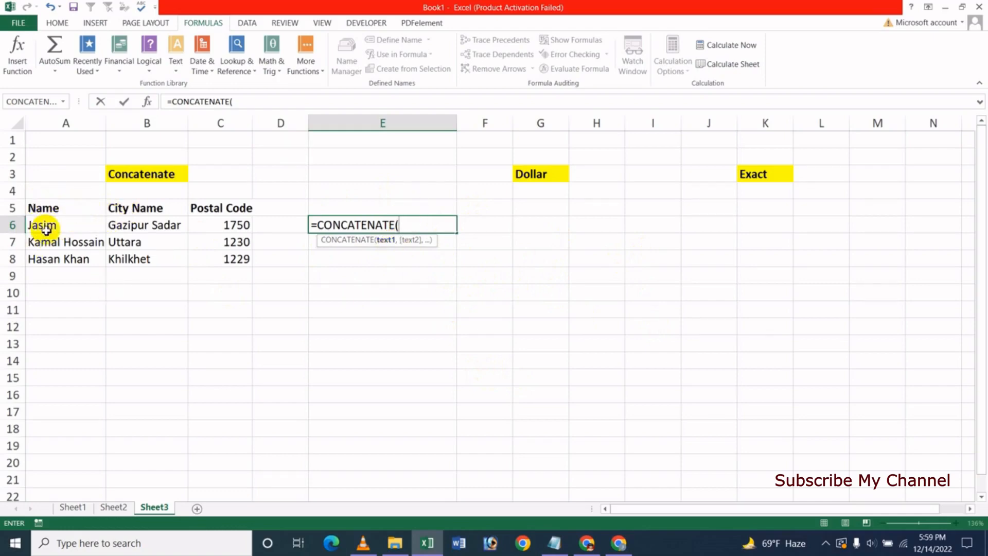
# Complete E6 as =CONCATENATE(A6," ",B6," ",C6), showing 'Jasim Gazipur Sadar 1750'
pyautogui.click(61, 225)
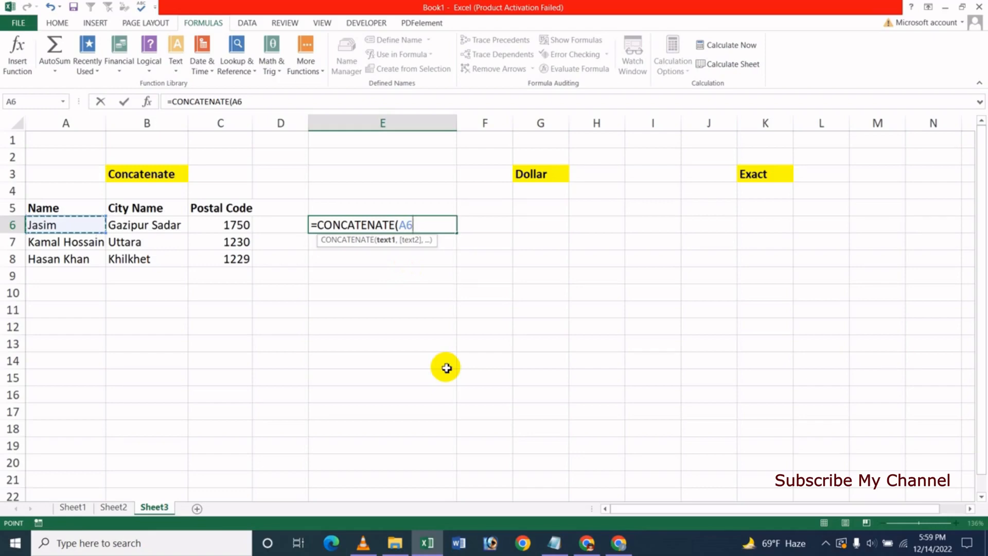
pyautogui.write(',')
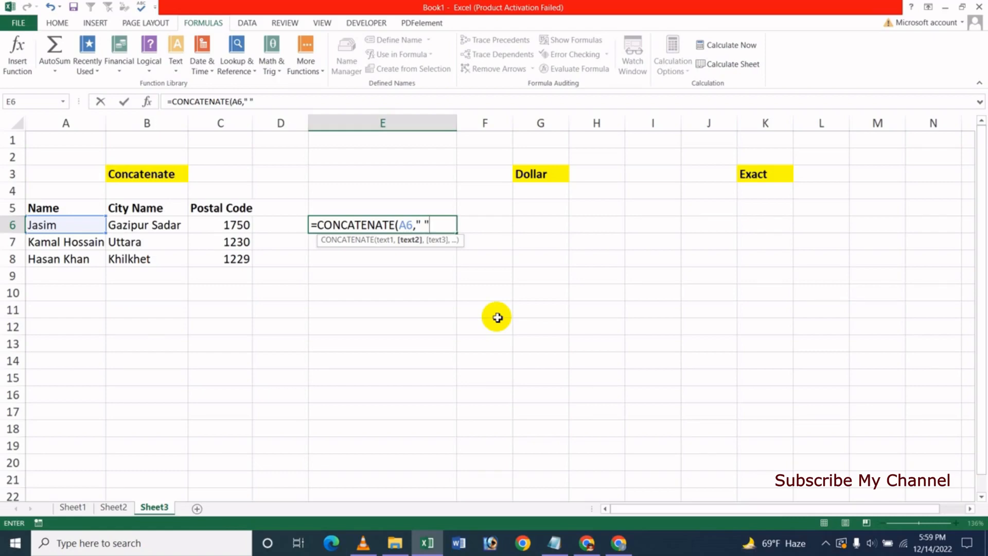
pyautogui.write(',')
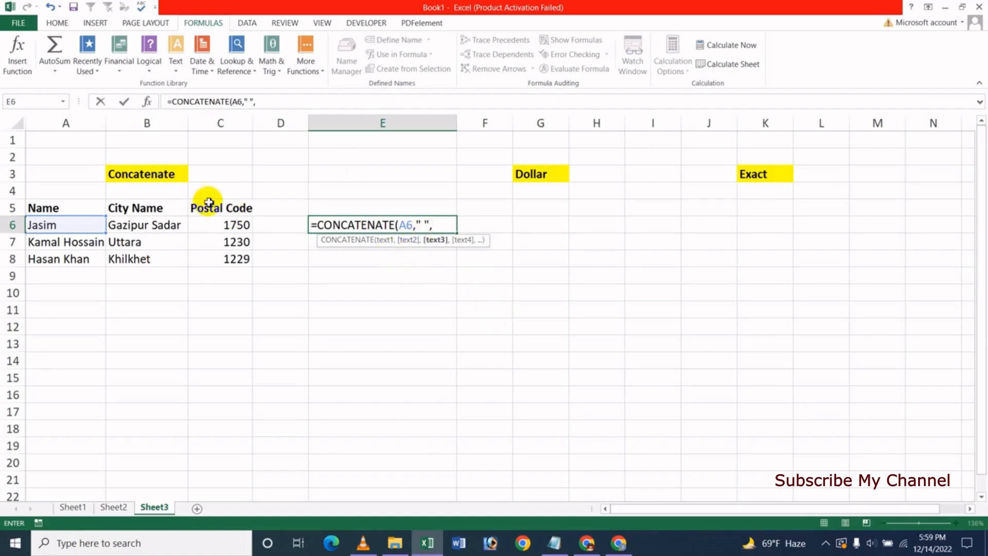
pyautogui.click(168, 224)
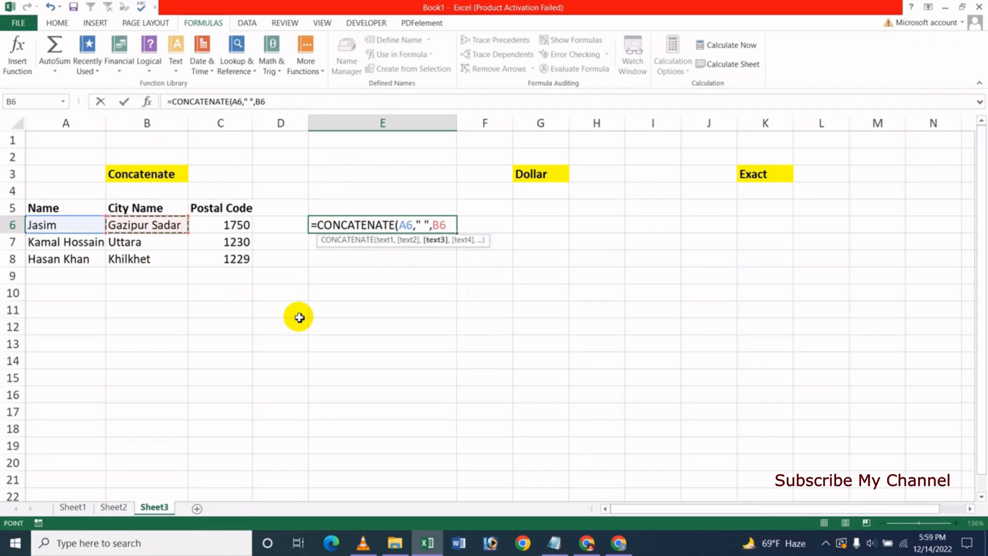
pyautogui.write(',')
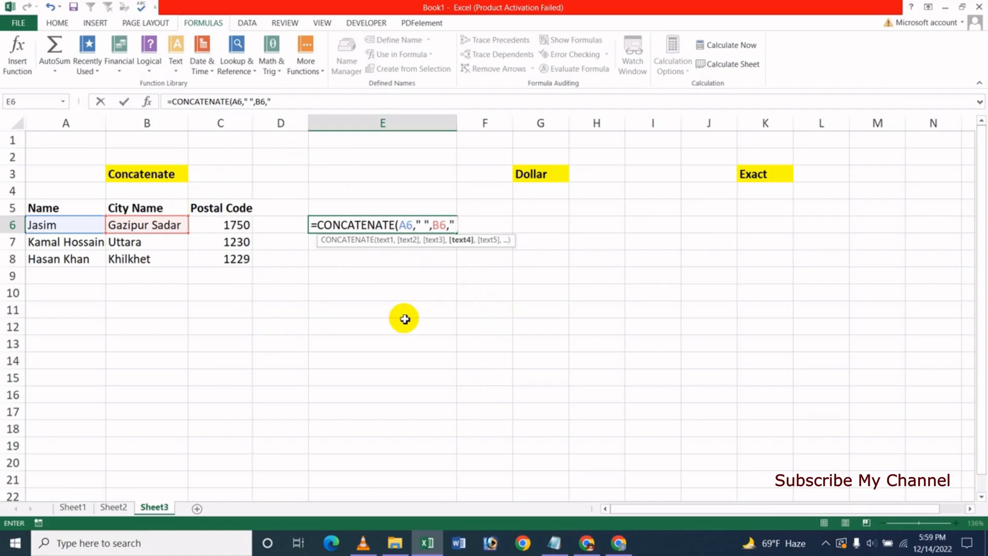
pyautogui.write(',')
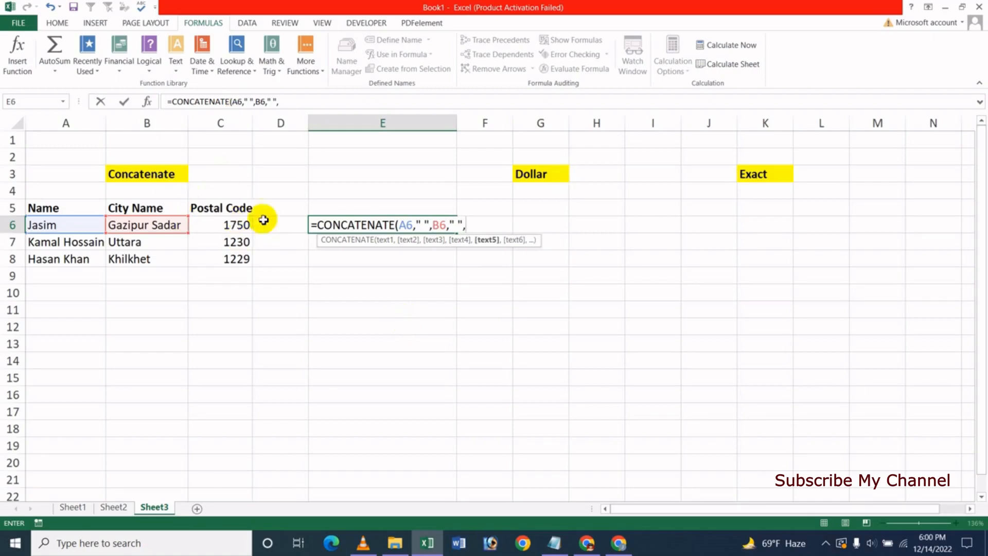
pyautogui.click(230, 227)
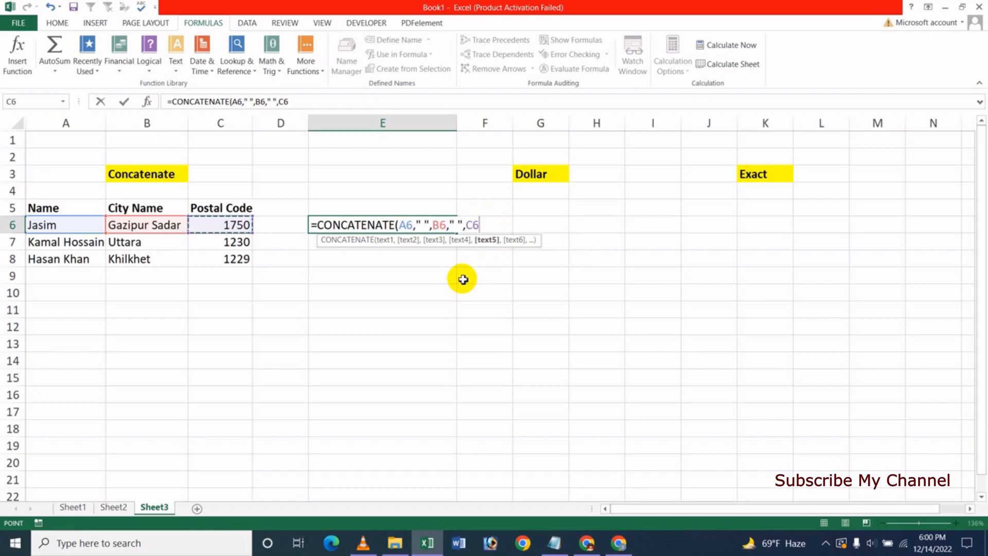
pyautogui.press('Return')
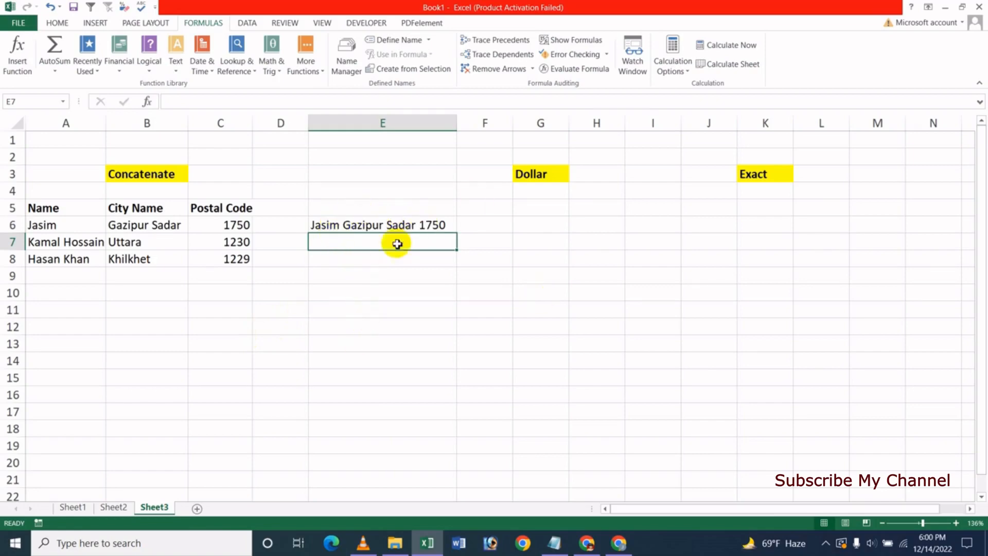
# Edit E6 to =CONCATENATE(A6,",",B6,"-",C6) so it reads 'Jasim,Gazipur Sadar-1750'
pyautogui.click(363, 224)
pyautogui.doubleClick(386, 224)
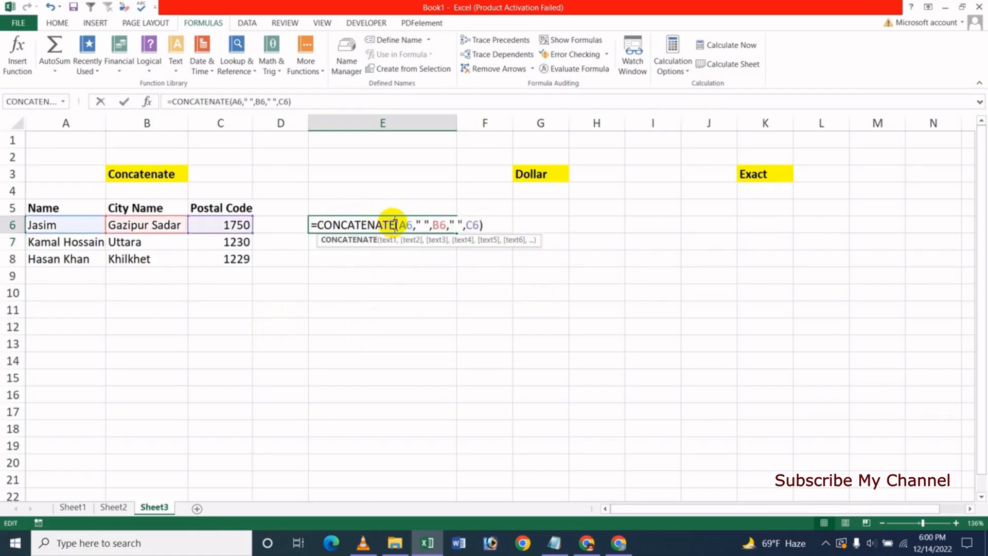
pyautogui.click(426, 224)
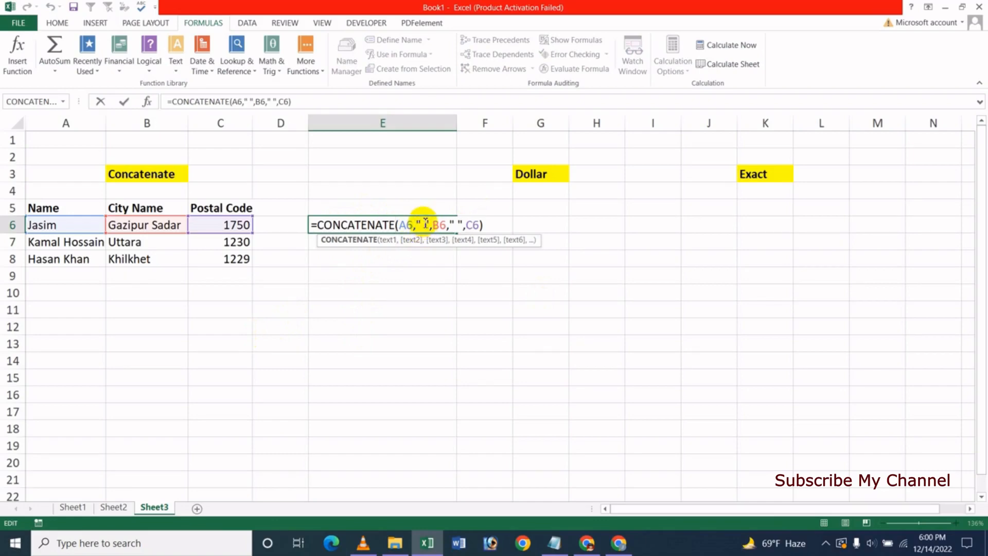
pyautogui.click(425, 224)
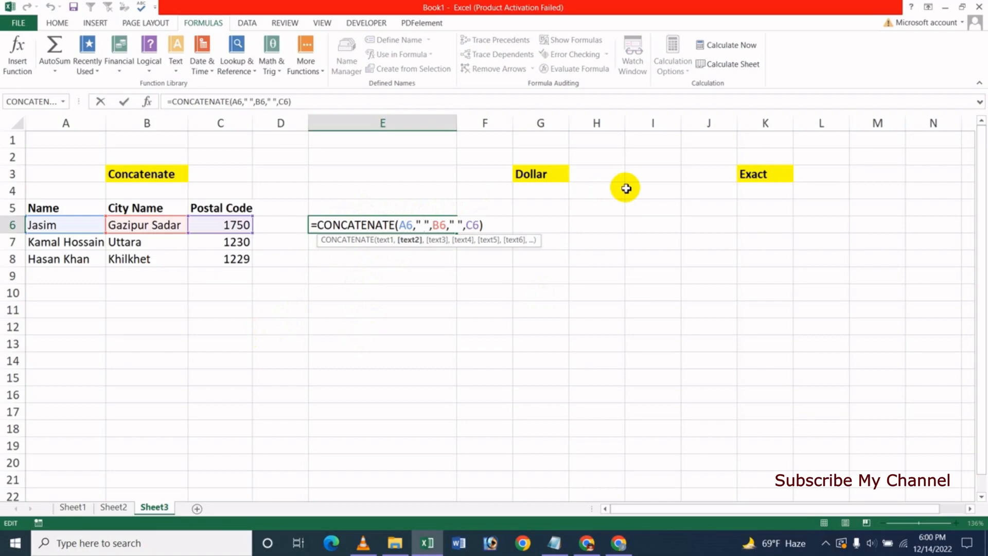
pyautogui.press('BackSpace')
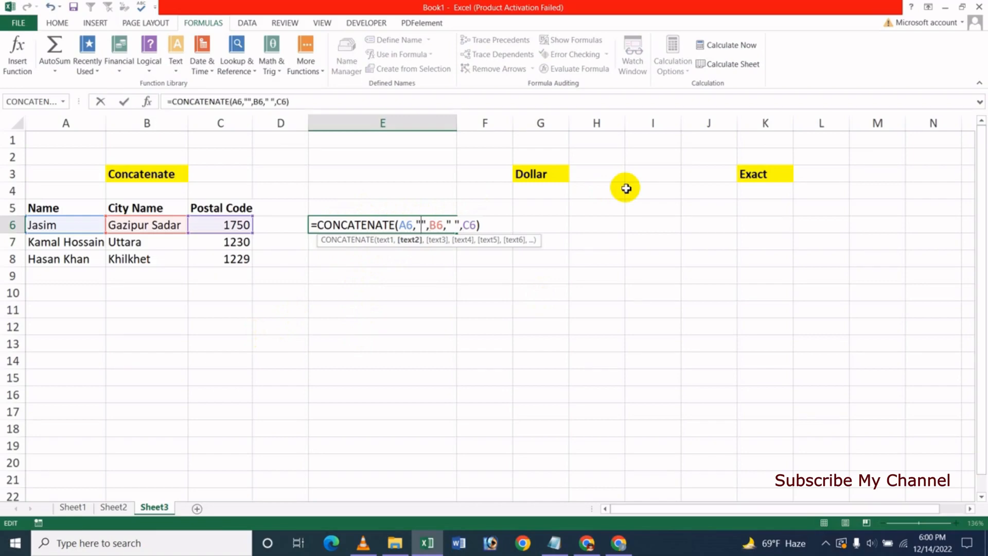
pyautogui.write(',')
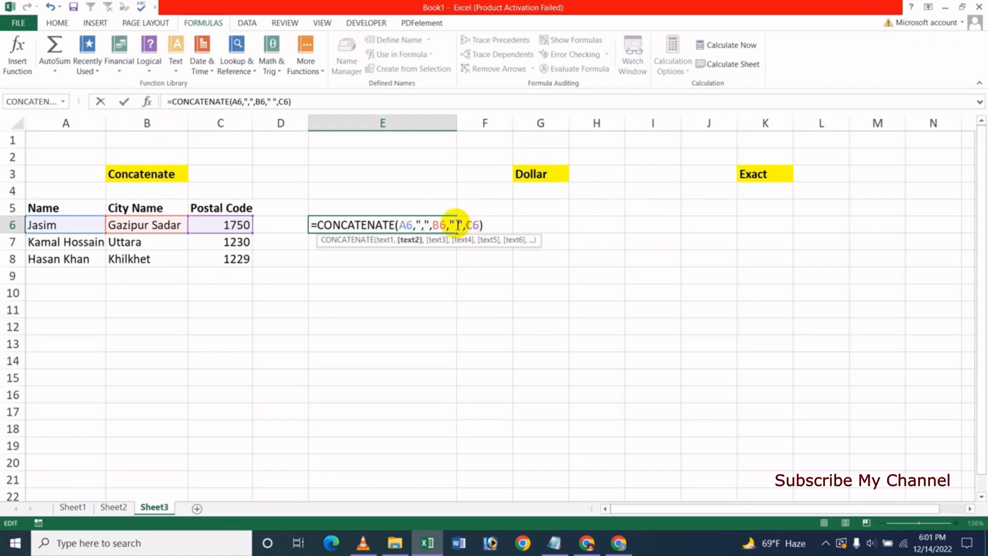
pyautogui.click(457, 224)
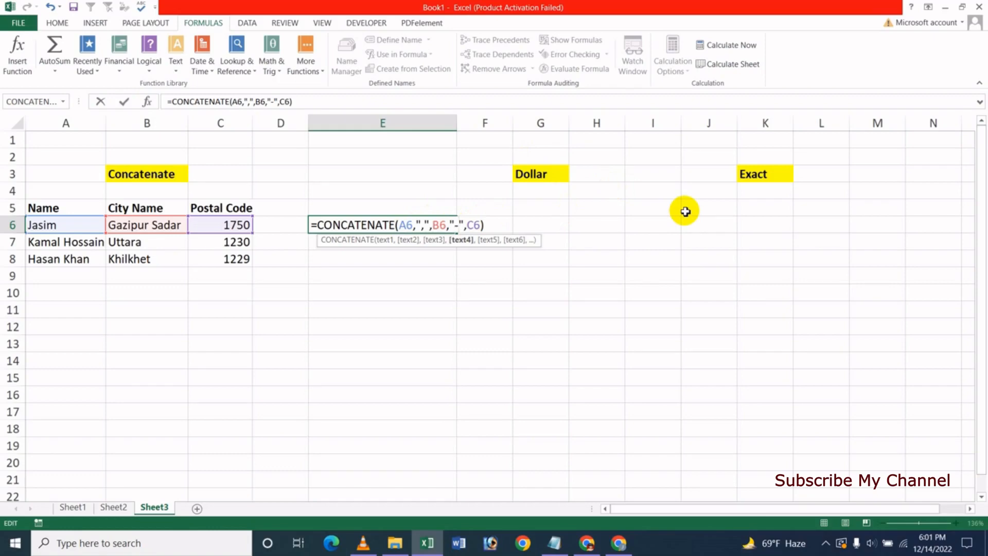
pyautogui.press('Return')
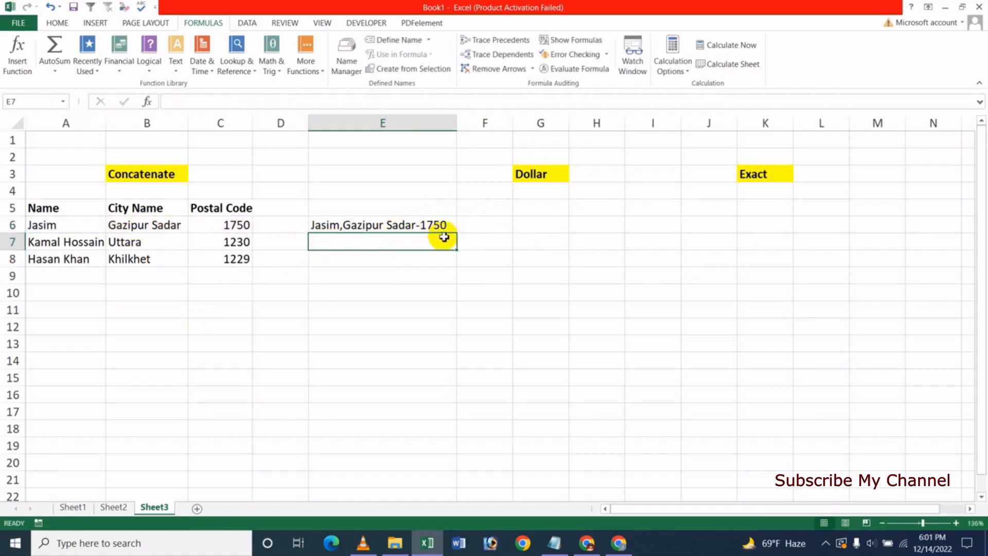
# Fill E6's comma-and-hyphen formula down through row 9, then reselect E6 to check it
pyautogui.click(398, 222)
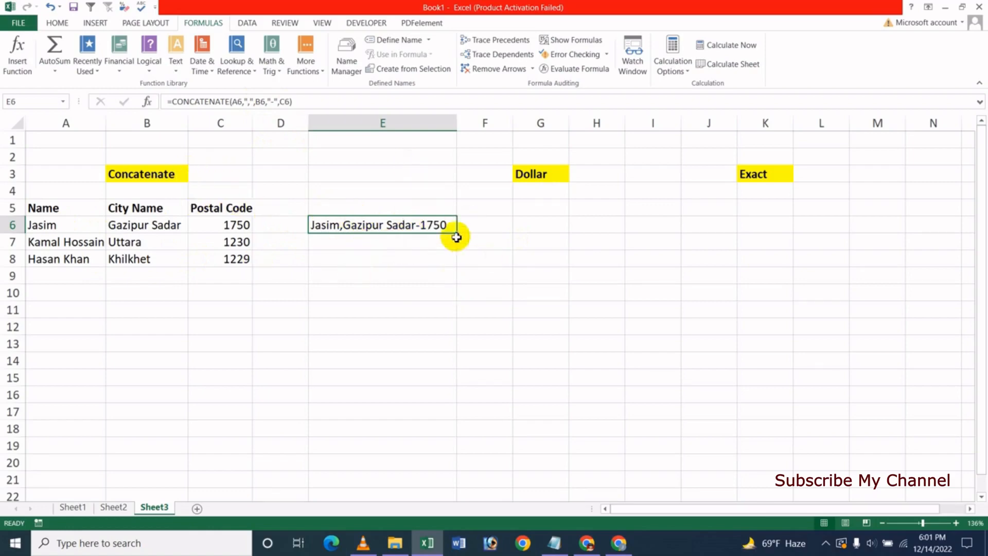
pyautogui.moveTo(457, 235); pyautogui.dragTo(452, 299)
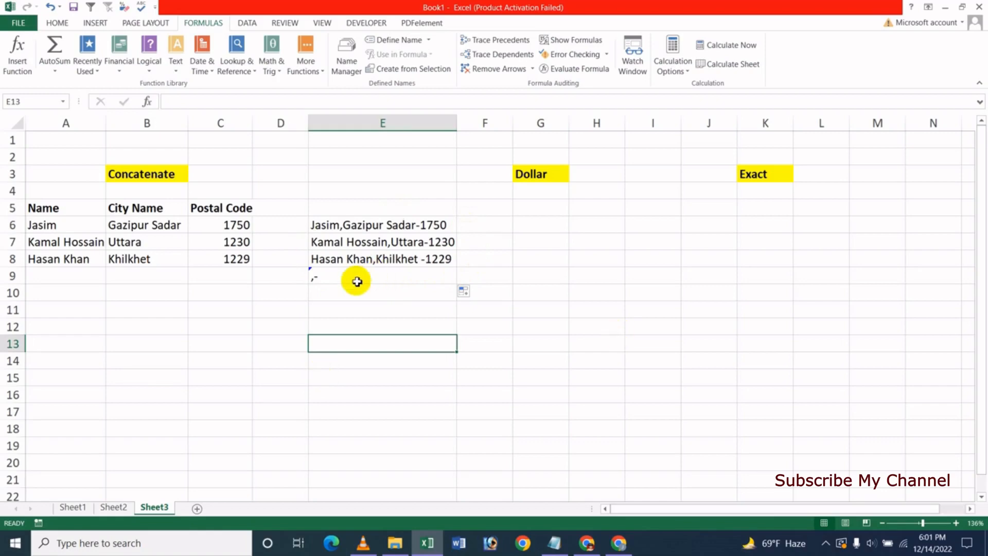
pyautogui.click(411, 229)
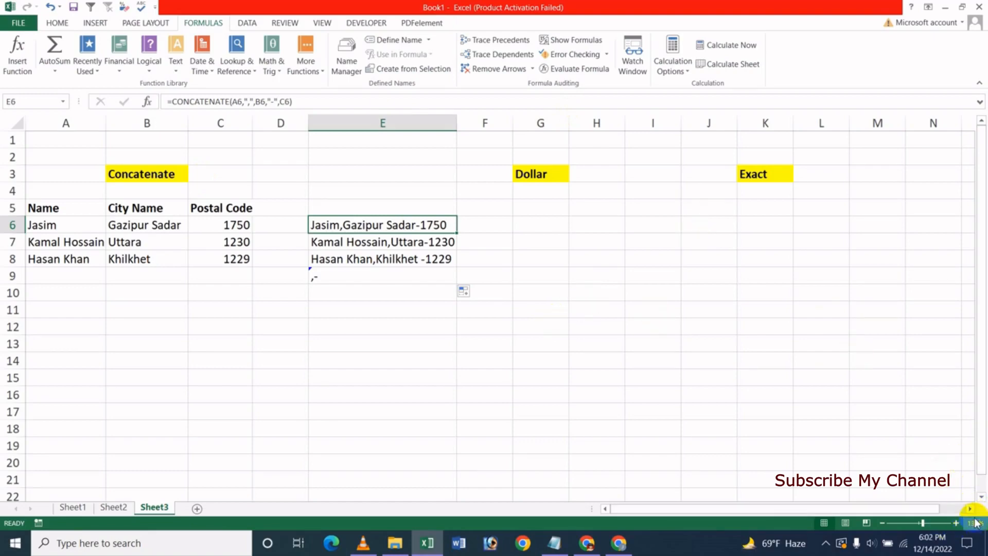
# Widen columns F and J to add space before the Dollar and Exact headings
pyautogui.moveTo(972, 510); pyautogui.dragTo(972, 510)
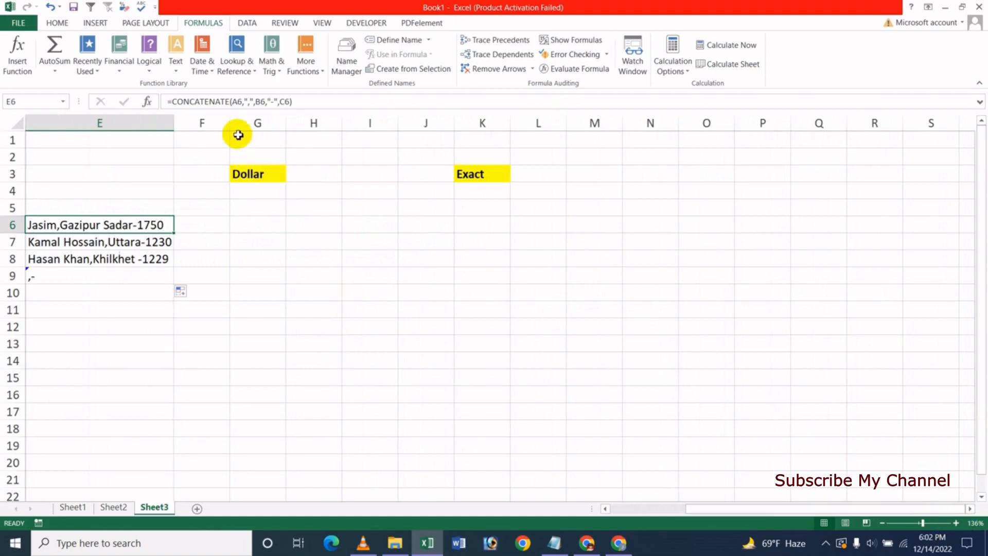
pyautogui.moveTo(230, 123); pyautogui.dragTo(291, 126)
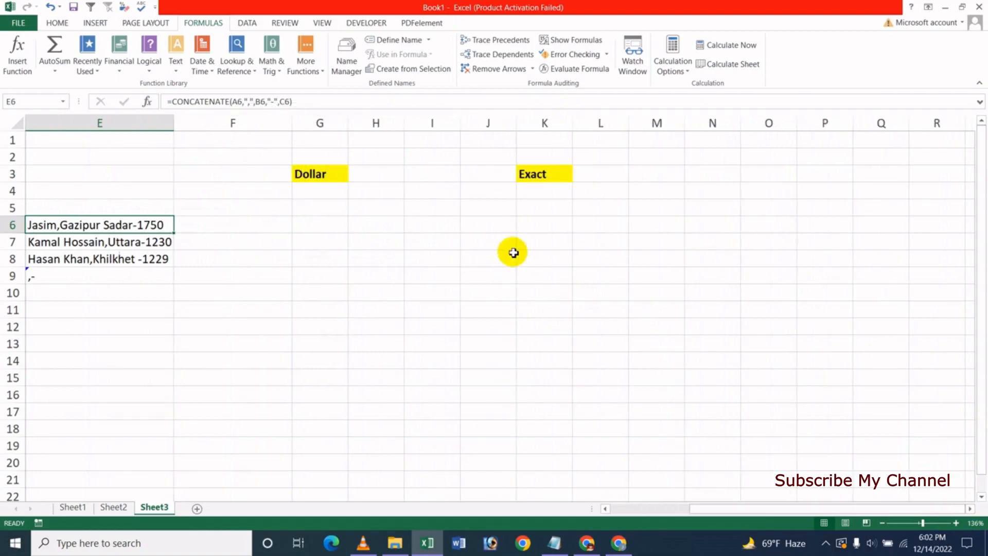
pyautogui.moveTo(514, 127); pyautogui.dragTo(606, 126)
pyautogui.click(447, 329)
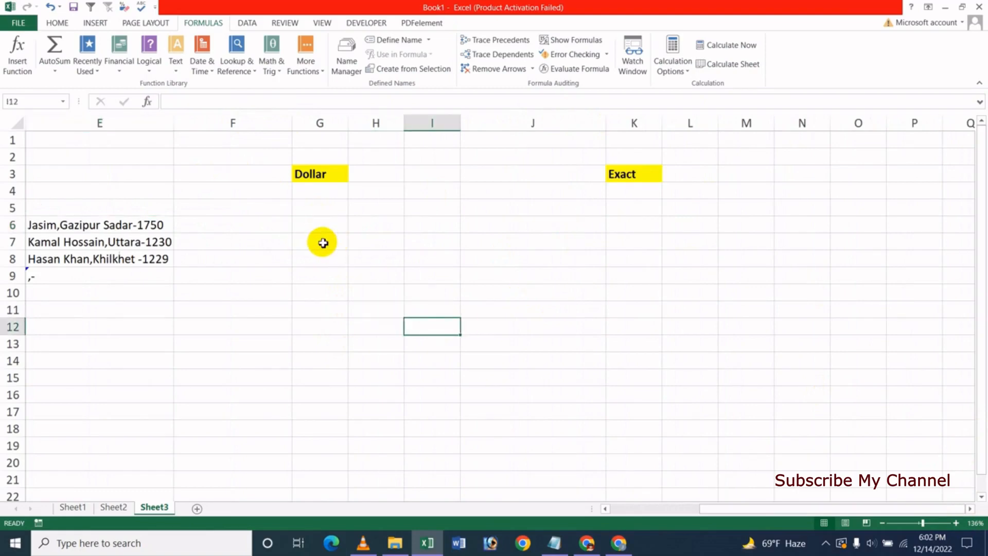
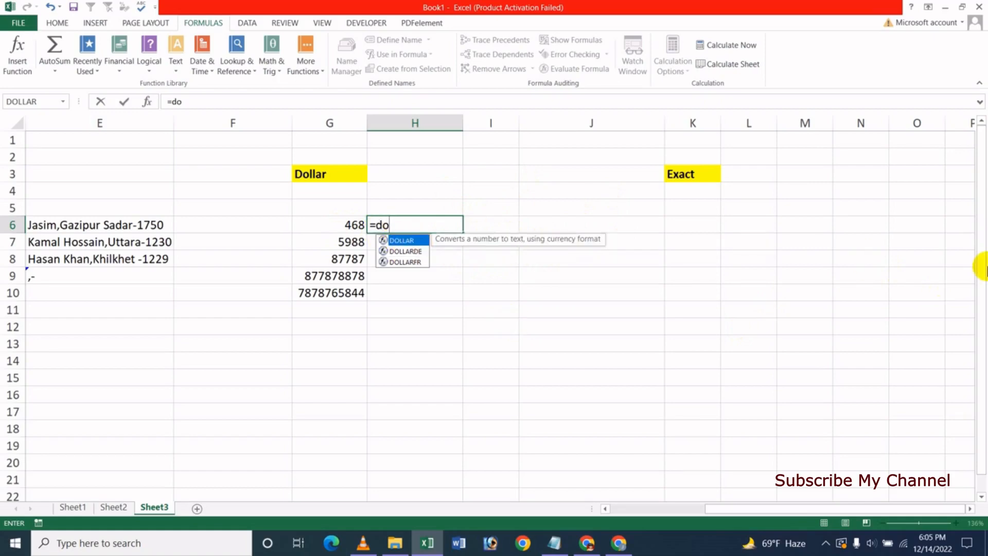
# Enter =DOLLAR(G6,3) in H6 so 468 displays as $468.000
pyautogui.press('Tab')
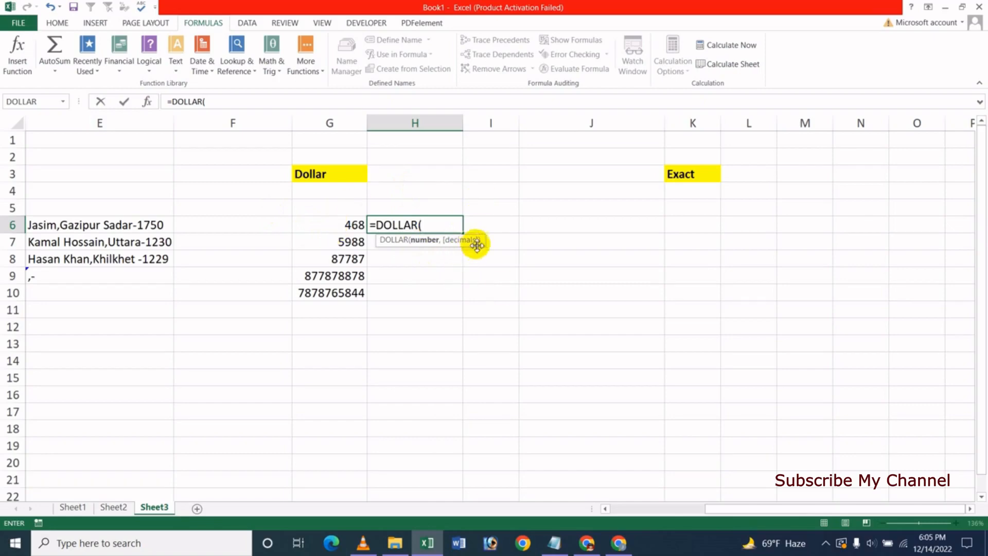
pyautogui.click(346, 225)
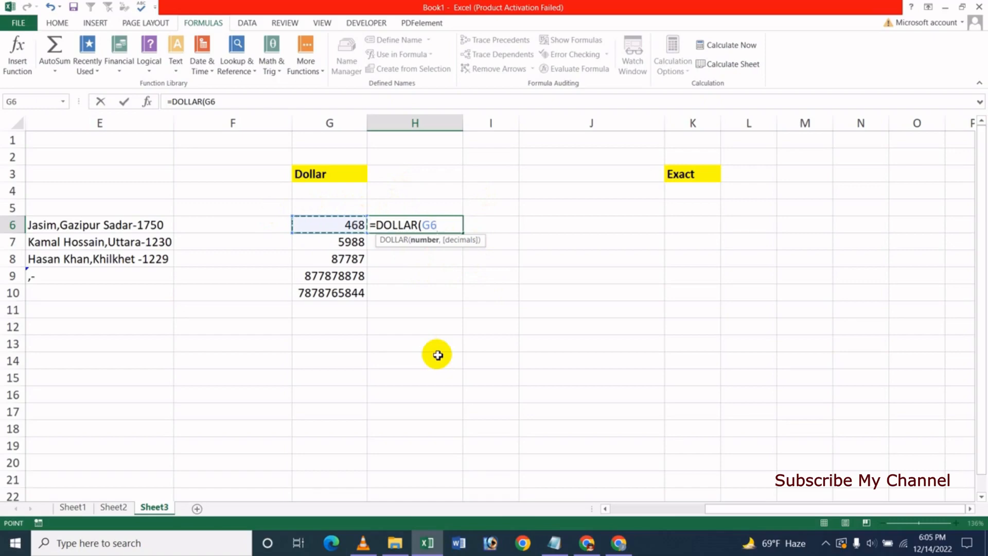
pyautogui.write(',')
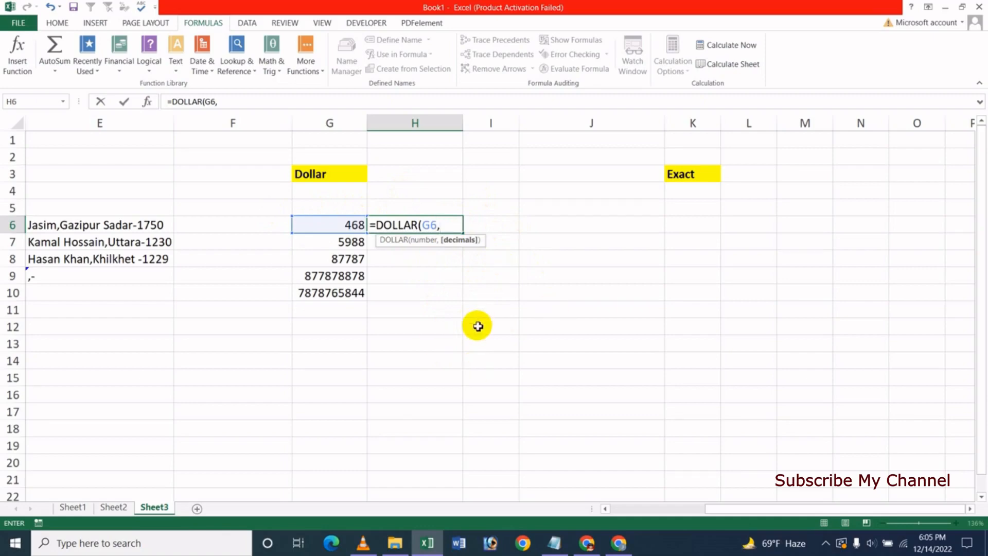
pyautogui.write('3')
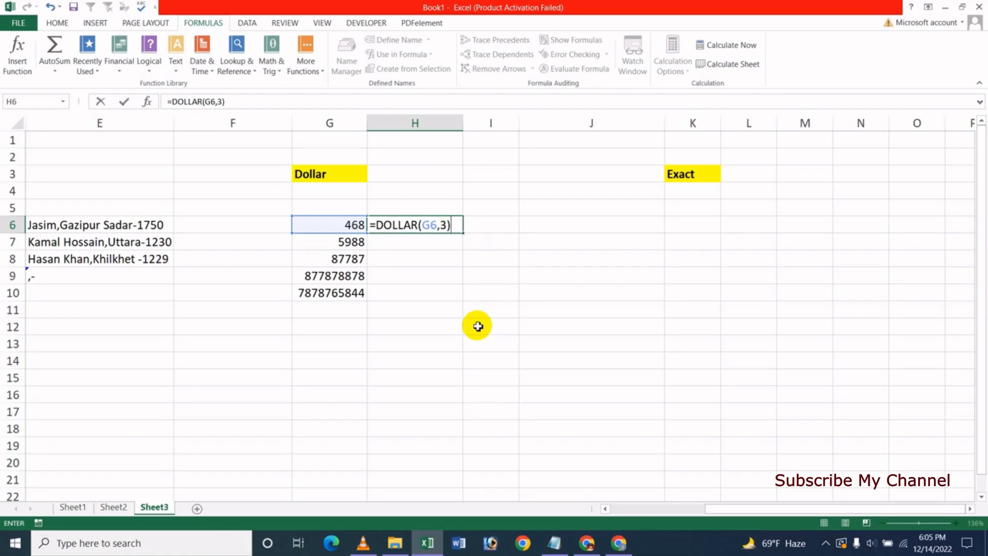
pyautogui.press('Return')
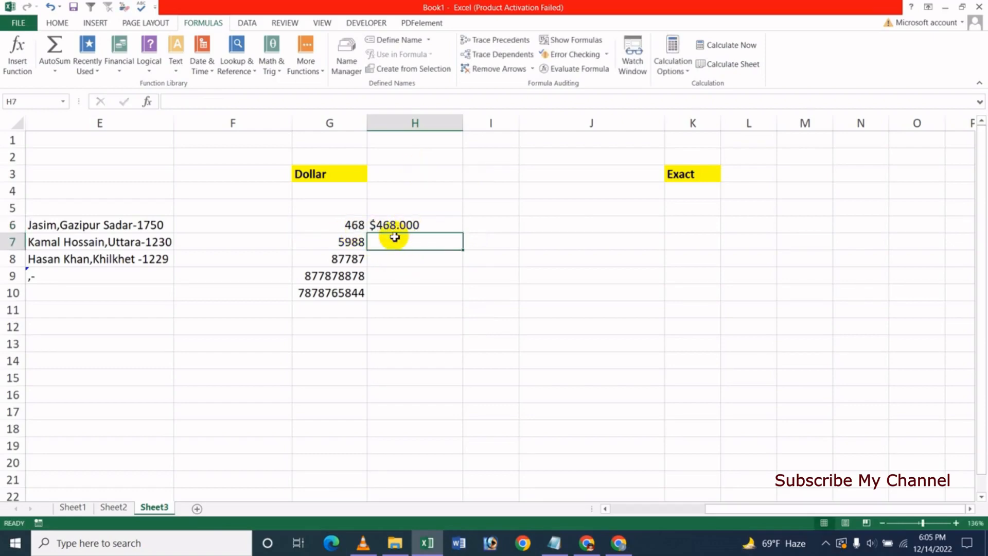
pyautogui.click(406, 223)
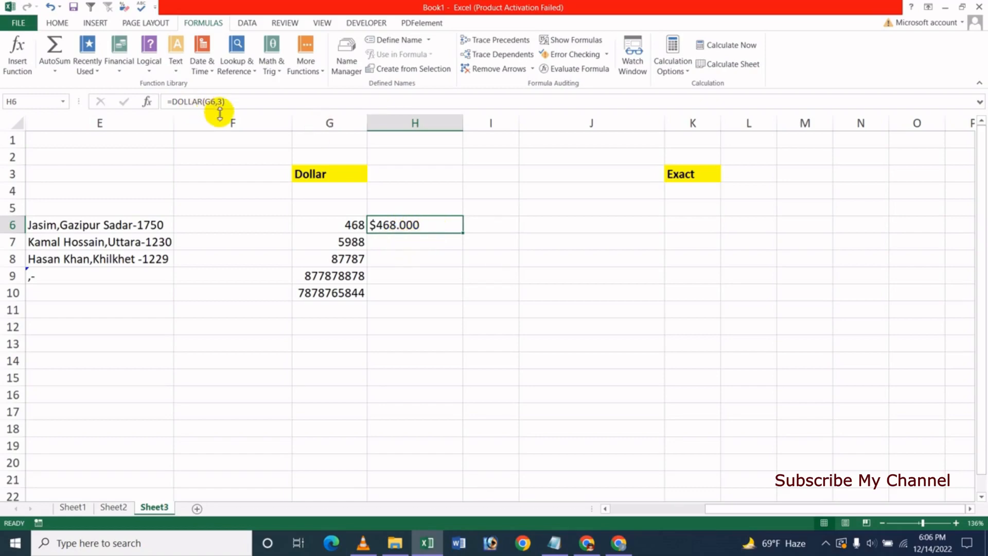
# Change H6's formula to =DOLLAR(G6,5) for five decimal places
pyautogui.click(220, 101)
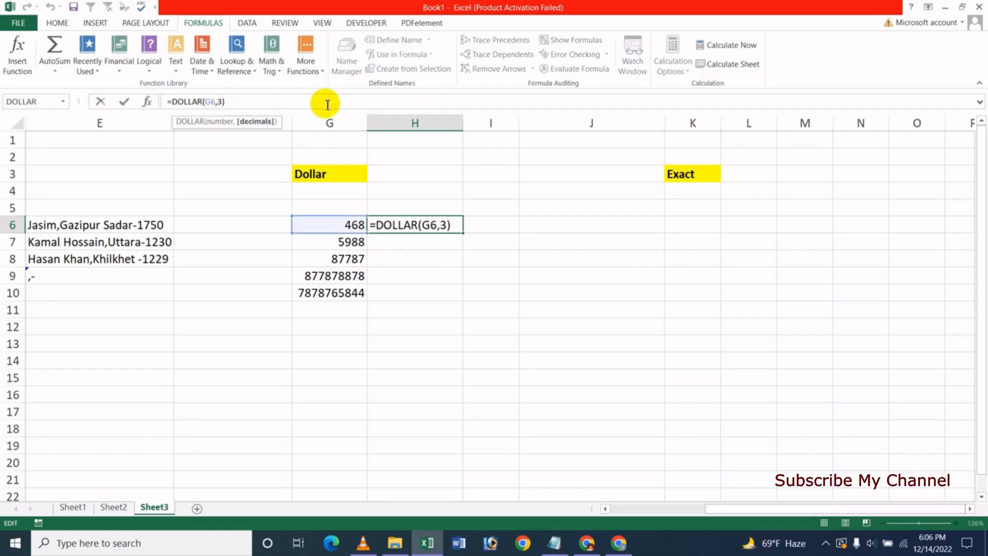
pyautogui.press('Delete')
pyautogui.write('5')
pyautogui.press('Return')
# Fill the DOLLAR formula down to H10 and widen column H to fit the values
pyautogui.click(419, 223)
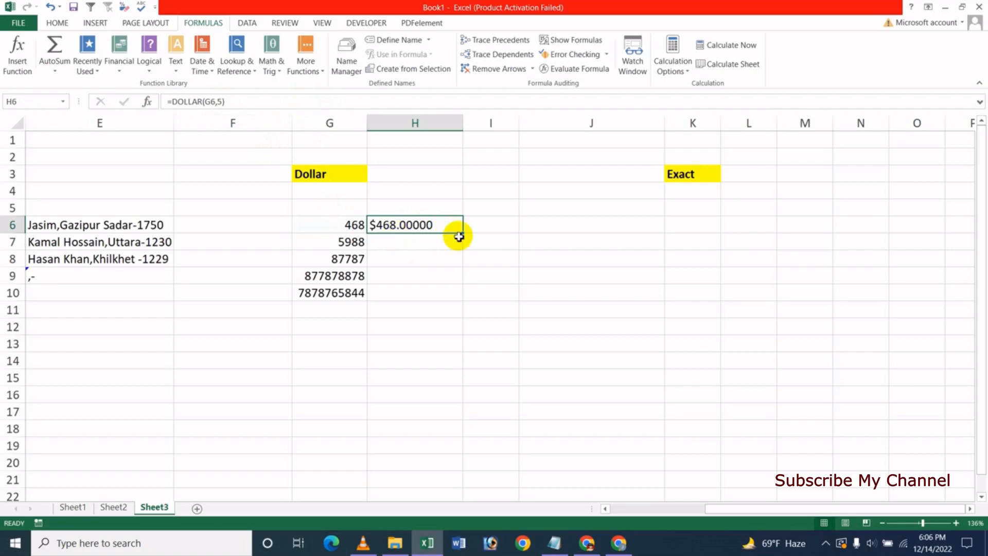
pyautogui.moveTo(463, 233); pyautogui.dragTo(463, 300)
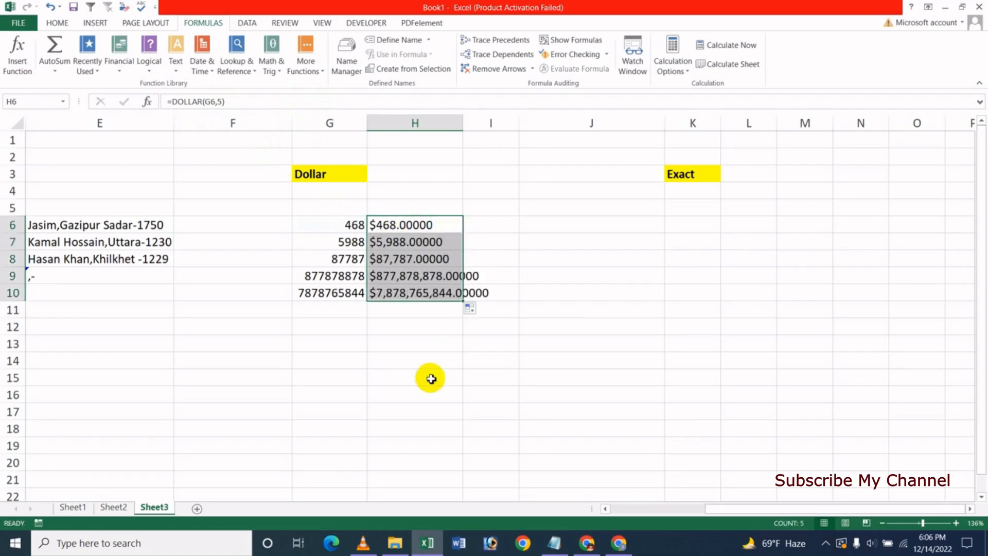
pyautogui.click(427, 377)
pyautogui.moveTo(459, 110); pyautogui.dragTo(502, 124)
pyautogui.click(419, 354)
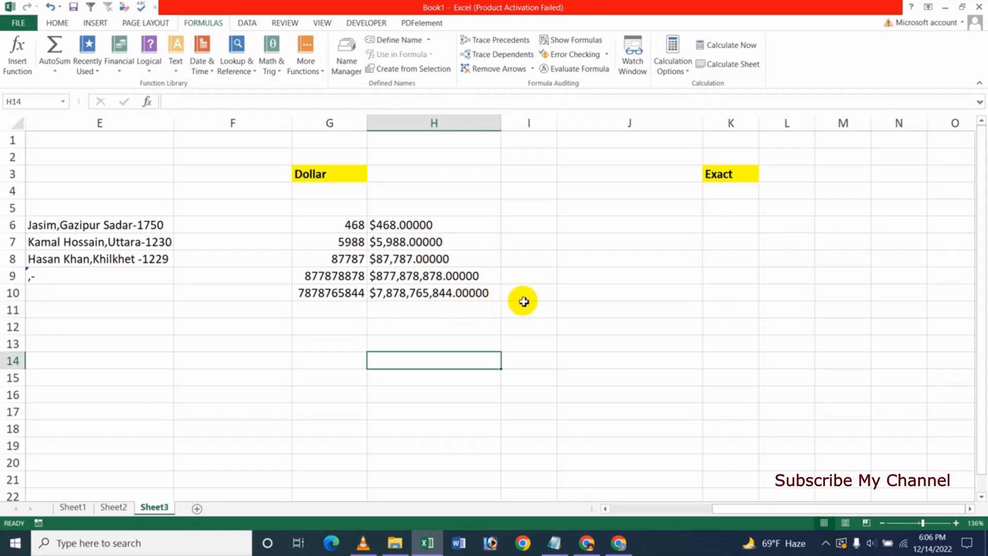
# Scroll right to the Exact heading in K3 and widen column K
pyautogui.click(406, 223)
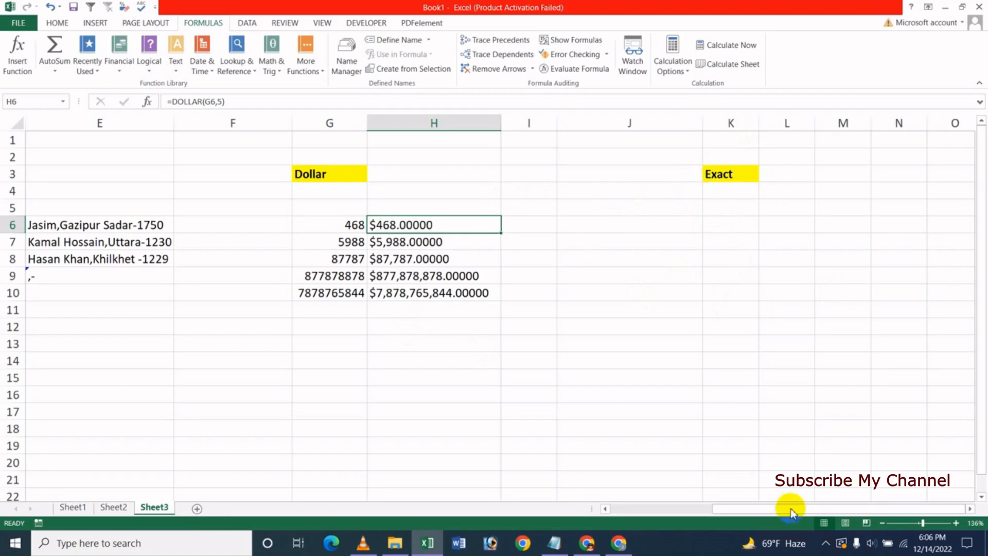
pyautogui.click(970, 510)
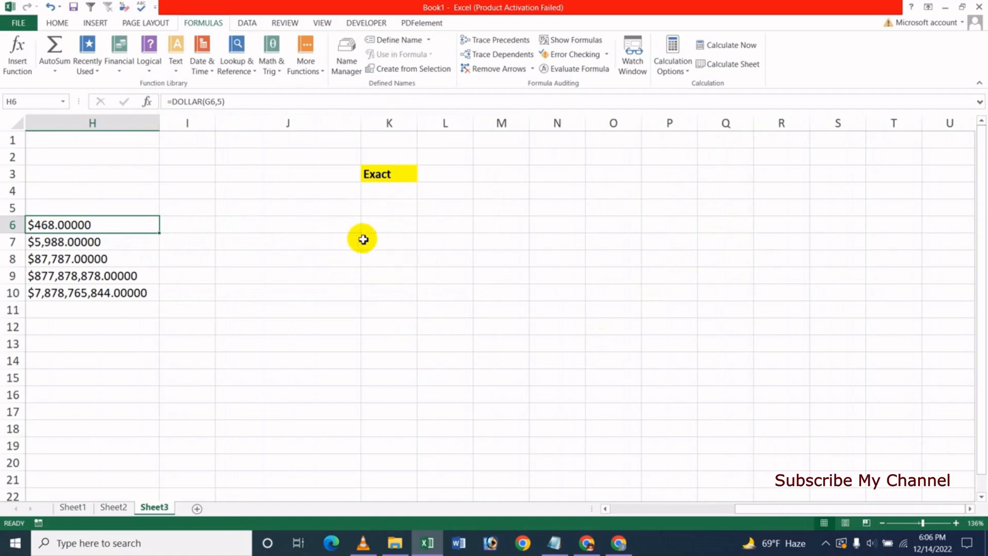
pyautogui.moveTo(417, 126); pyautogui.dragTo(524, 123)
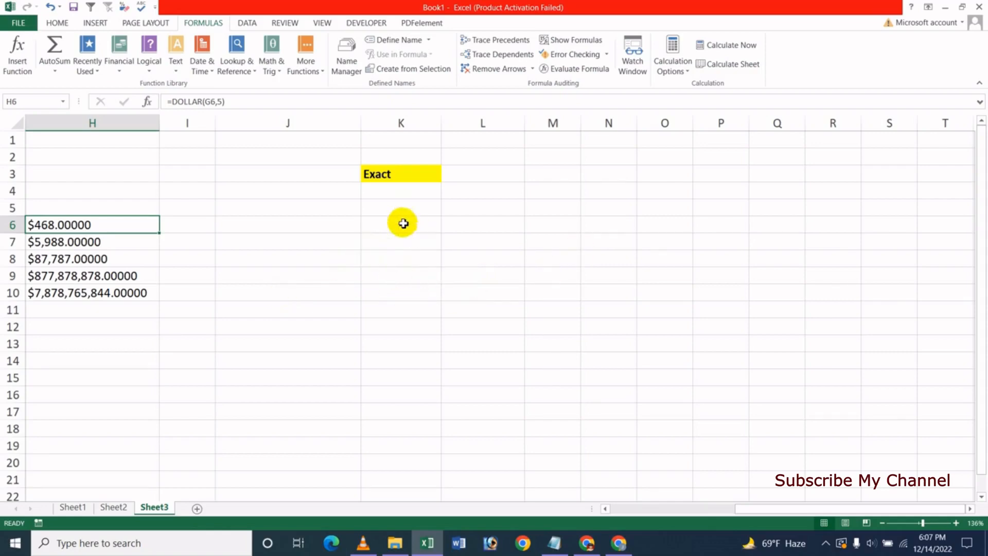
# Type three sample people's names into K5:K7 and widen column K to fit them
pyautogui.click(392, 209)
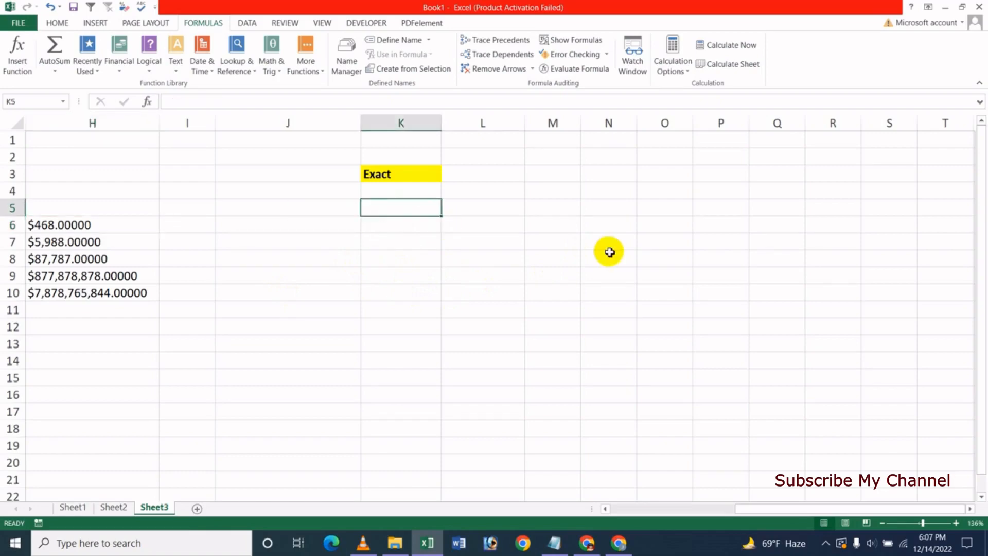
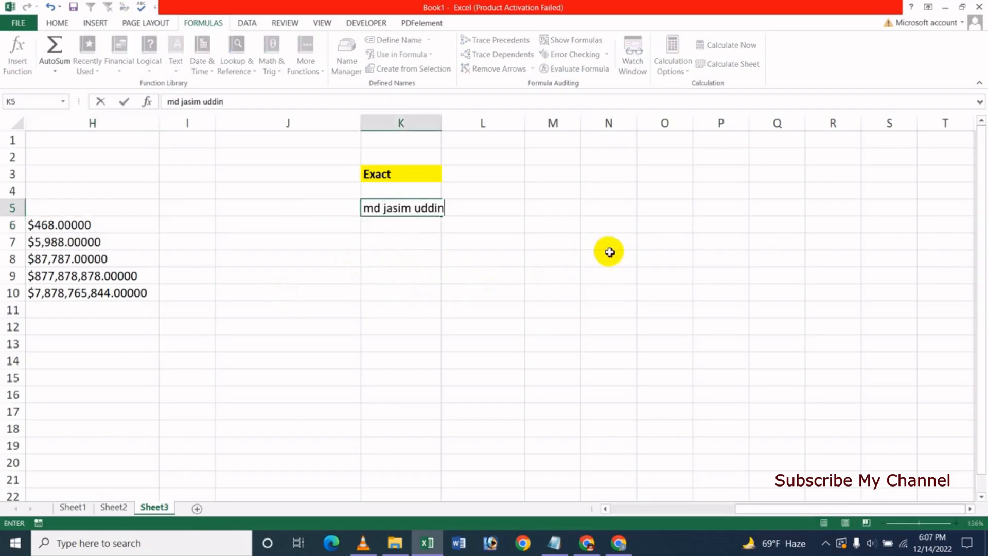
pyautogui.press('Return')
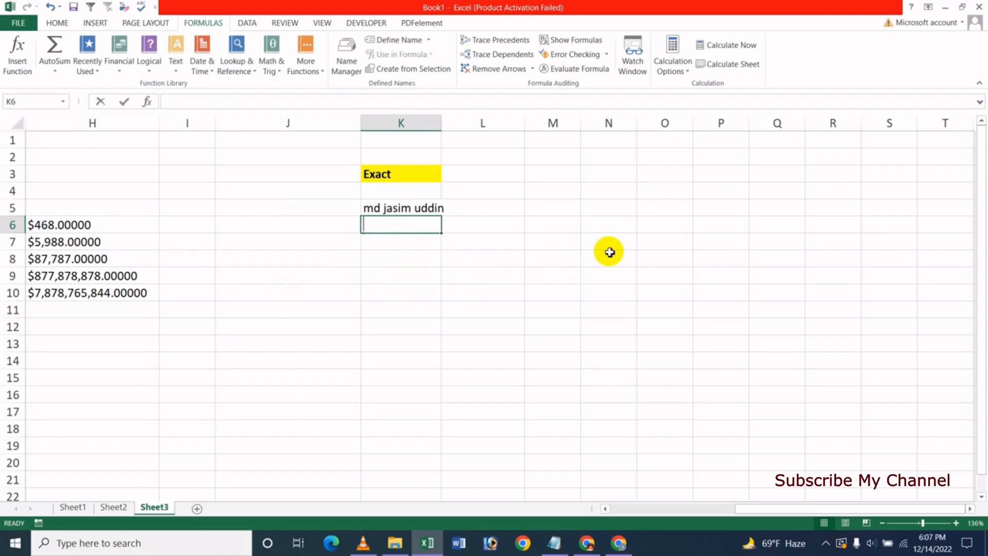
pyautogui.write('kh')
pyautogui.press('BackSpace')
pyautogui.press('BackSpace')
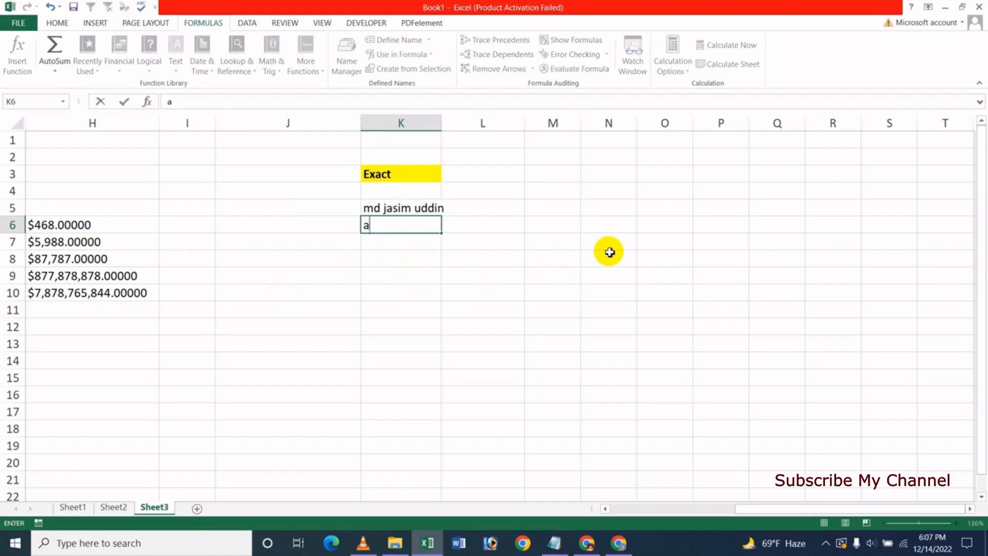
pyautogui.press('Return')
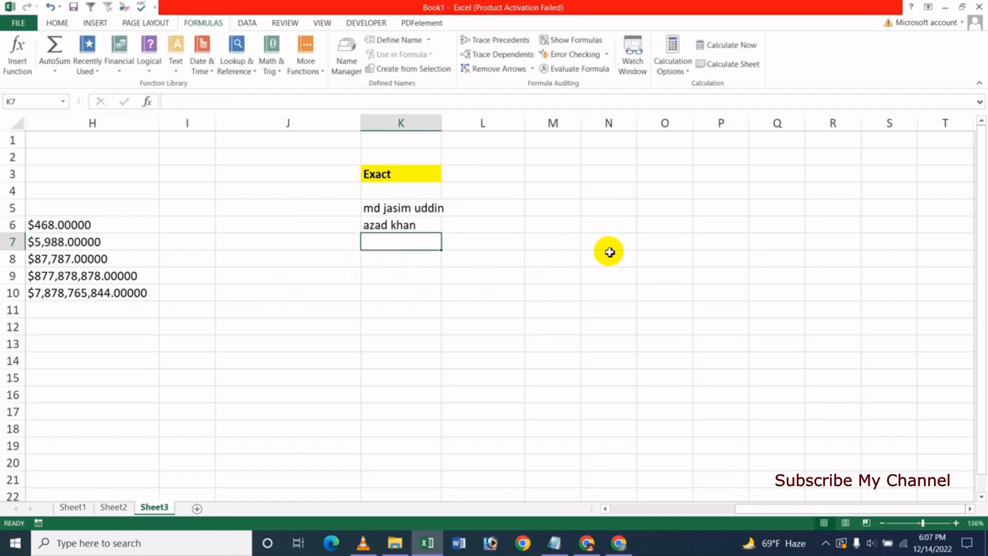
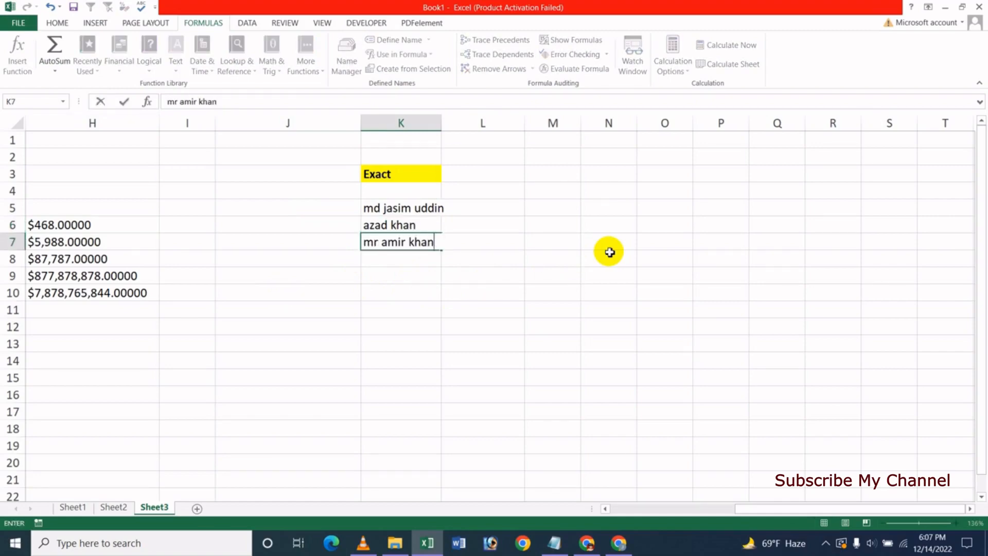
pyautogui.press('Return')
pyautogui.press('Return')
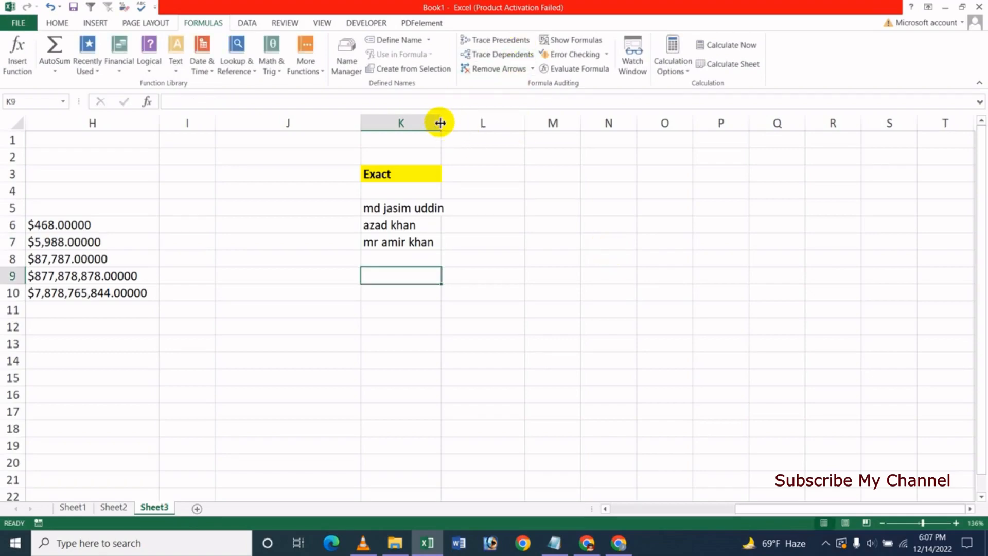
pyautogui.moveTo(441, 123); pyautogui.dragTo(458, 125)
# Copy the names from K5:K7 into L5:L7, widening column L
pyautogui.moveTo(408, 203); pyautogui.dragTo(408, 233)
pyautogui.hotkey('ctrl', 'c')
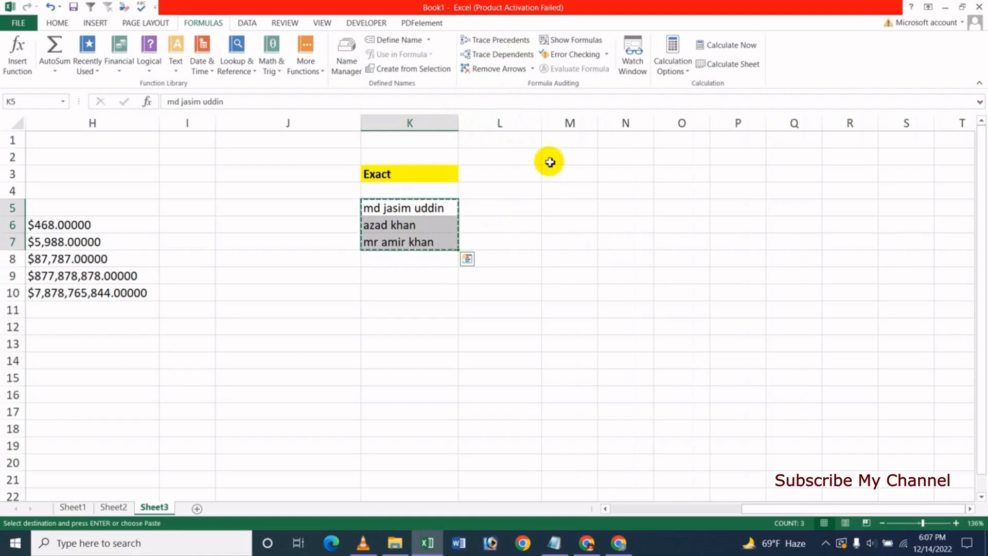
pyautogui.moveTo(538, 123); pyautogui.dragTo(555, 122)
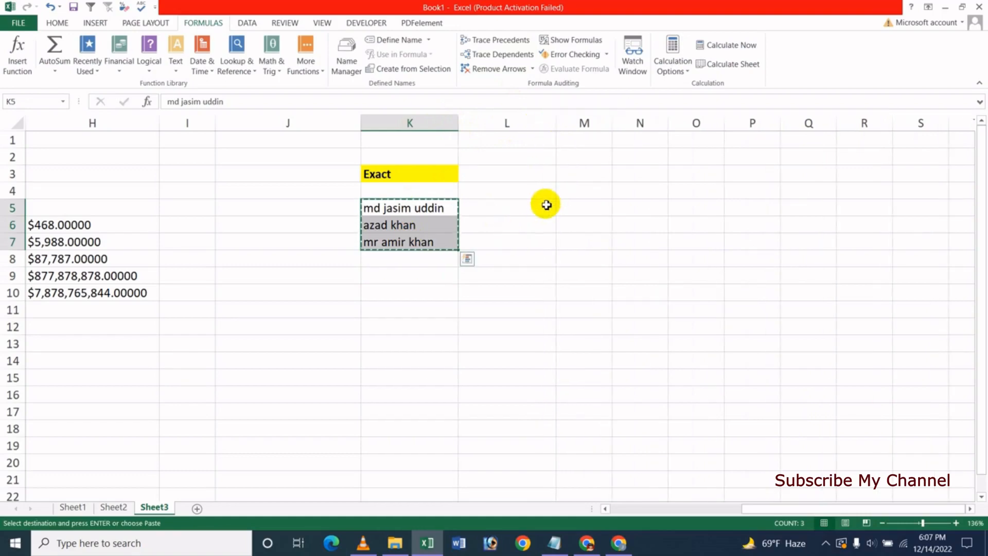
pyautogui.click(545, 206)
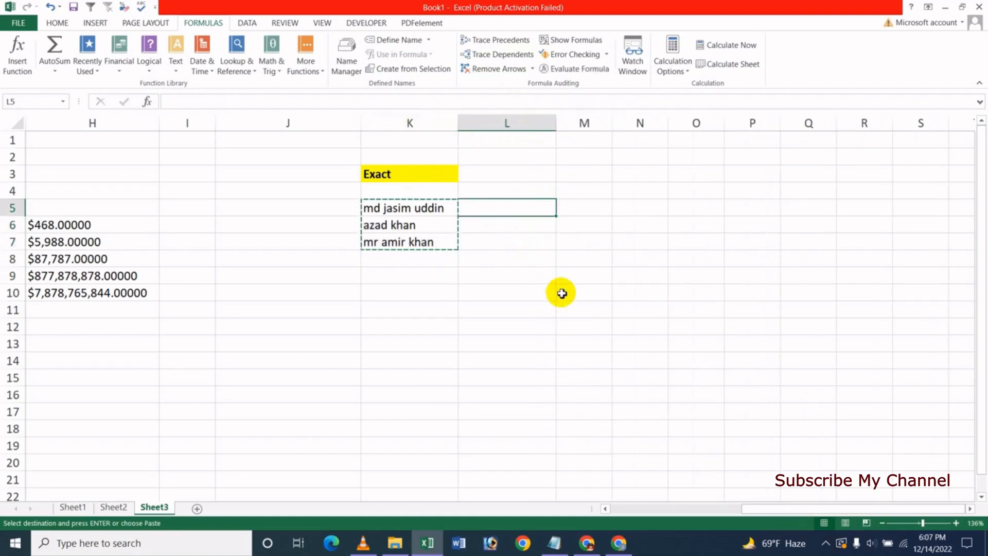
pyautogui.hotkey('ctrl', 'v')
pyautogui.click(512, 309)
pyautogui.press('Escape')
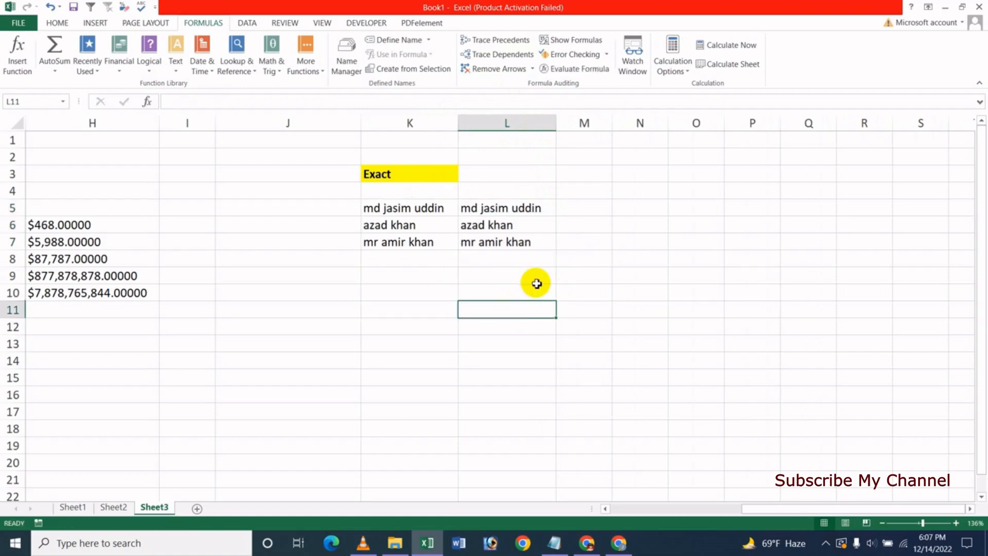
pyautogui.click(502, 273)
pyautogui.click(481, 207)
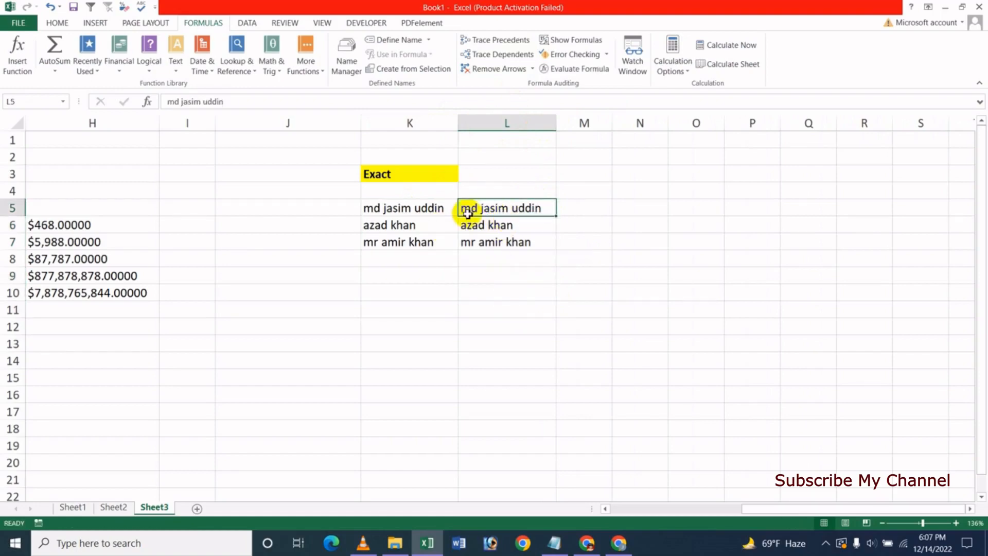
# Shorten the names in L5 and L7 by one word each, then widen column M
pyautogui.press('F2')
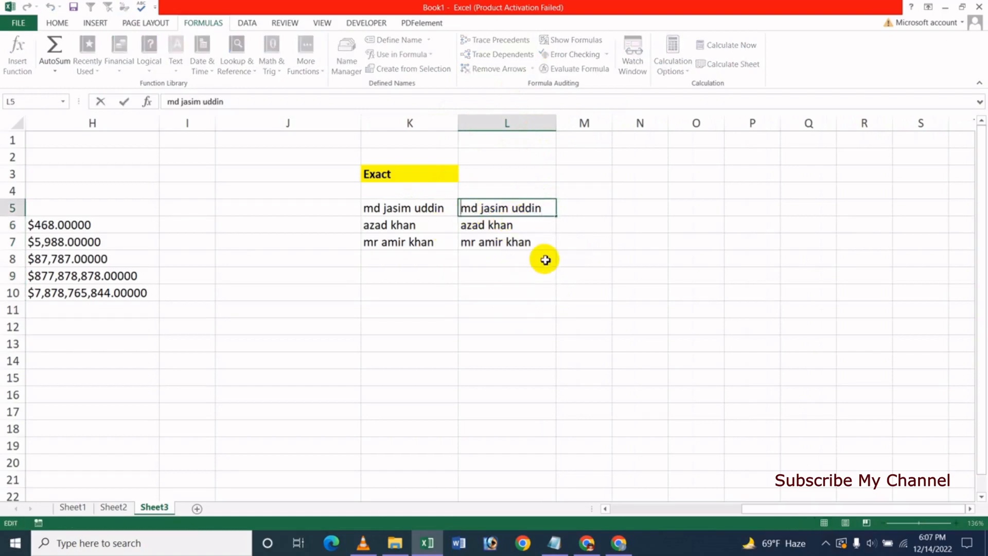
pyautogui.press('Delete')
pyautogui.press('Delete')
pyautogui.press('Delete')
pyautogui.press('Return')
pyautogui.press('Return')
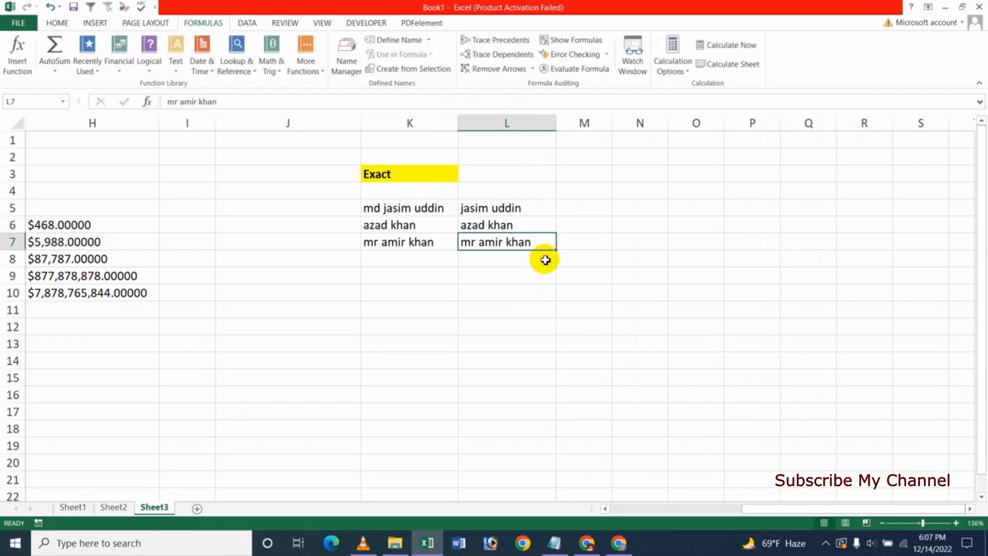
pyautogui.press('F2')
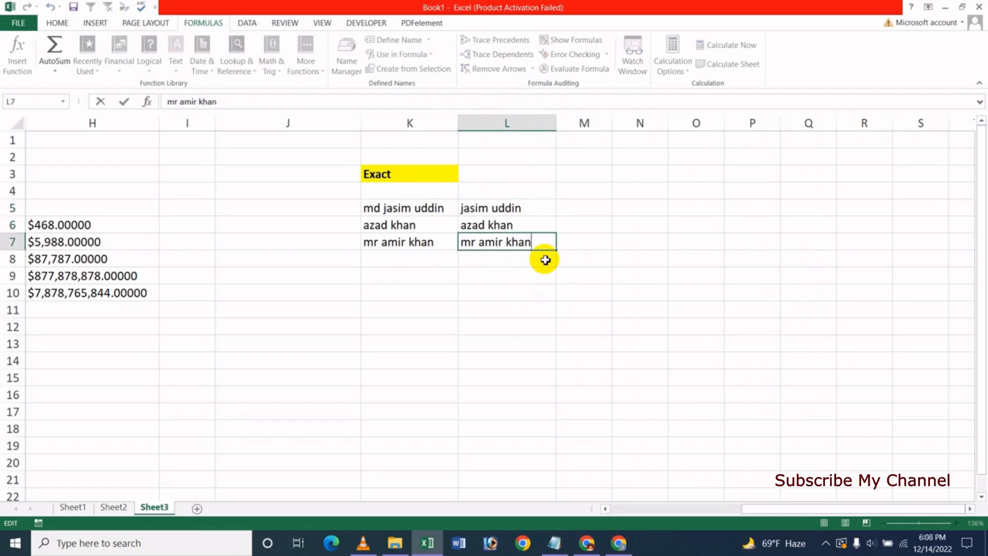
pyautogui.press('BackSpace')
pyautogui.press('BackSpace')
pyautogui.press('BackSpace')
pyautogui.press('BackSpace')
pyautogui.press('BackSpace')
pyautogui.press('Return')
pyautogui.press('Up')
pyautogui.press('Up')
pyautogui.press('Up')
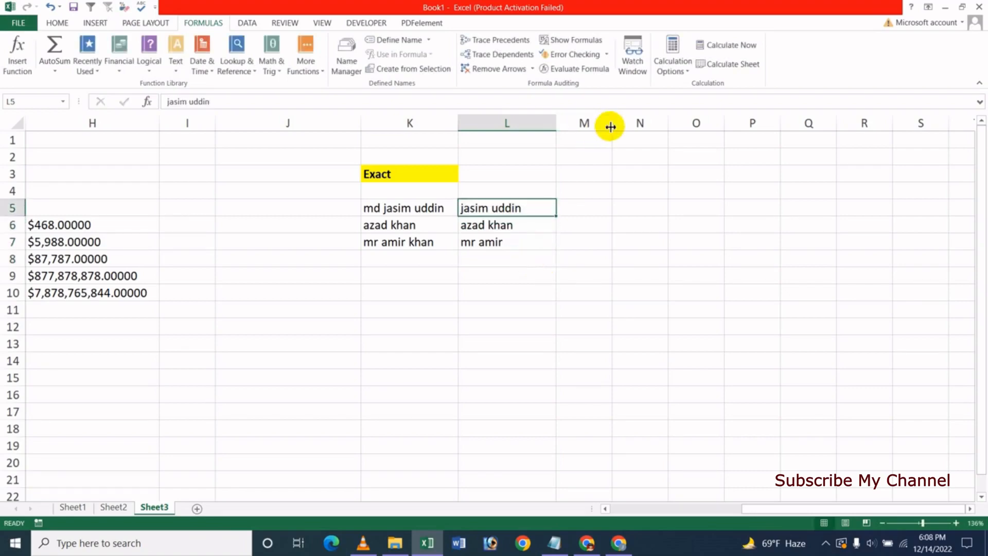
pyautogui.moveTo(609, 126); pyautogui.dragTo(644, 128)
pyautogui.click(599, 258)
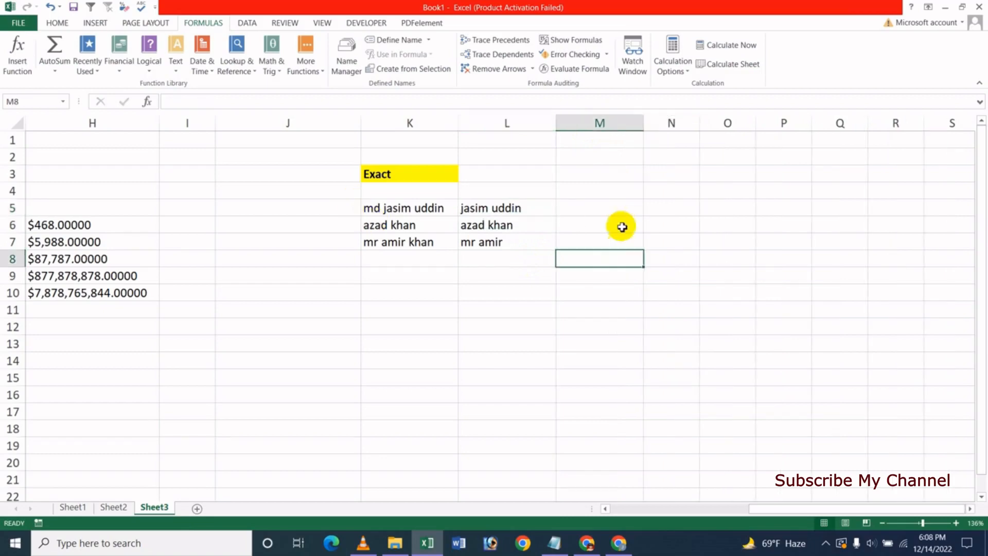
pyautogui.click(620, 209)
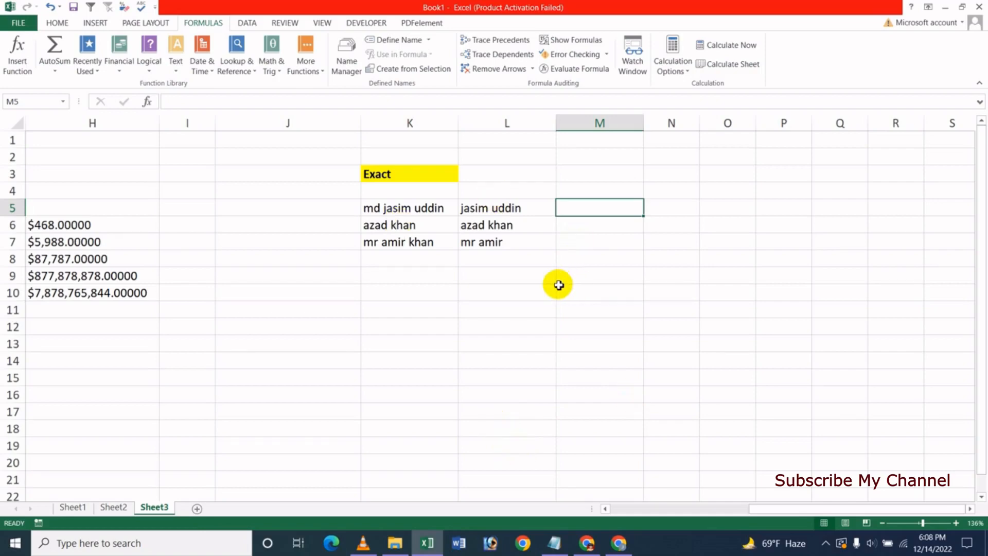
# Insert EXACT from the Formulas Text functions in M5, comparing K5 with L5
pyautogui.click(176, 72)
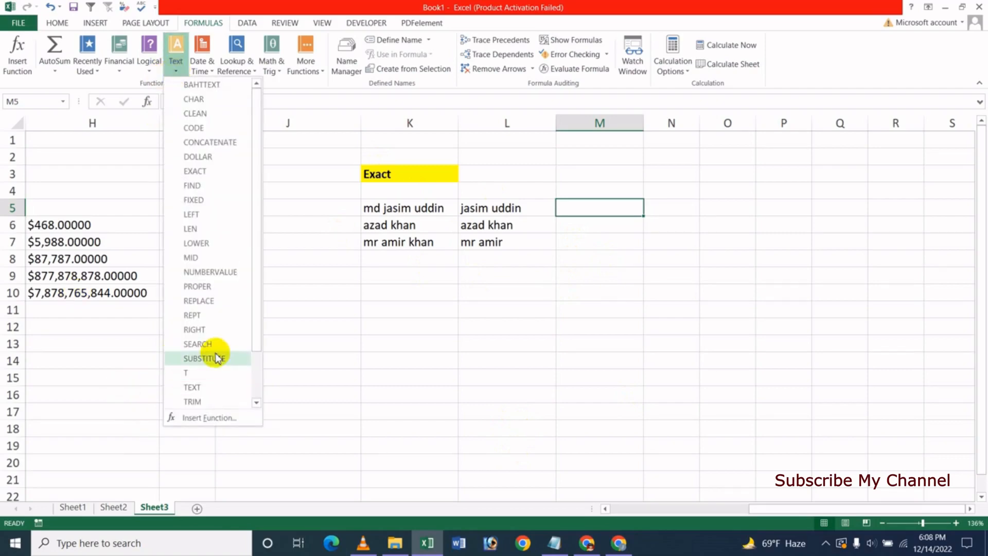
pyautogui.click(212, 174)
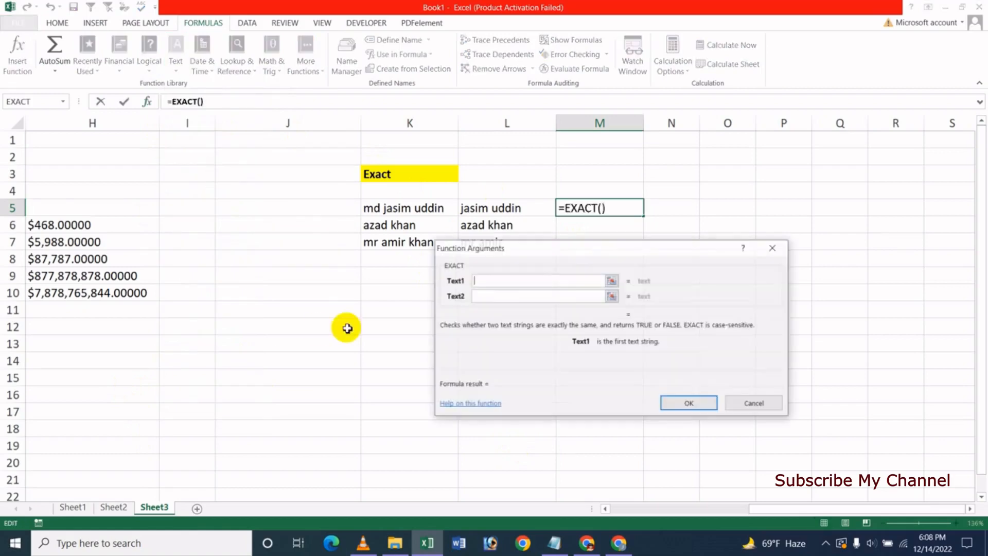
pyautogui.moveTo(589, 256); pyautogui.dragTo(683, 301)
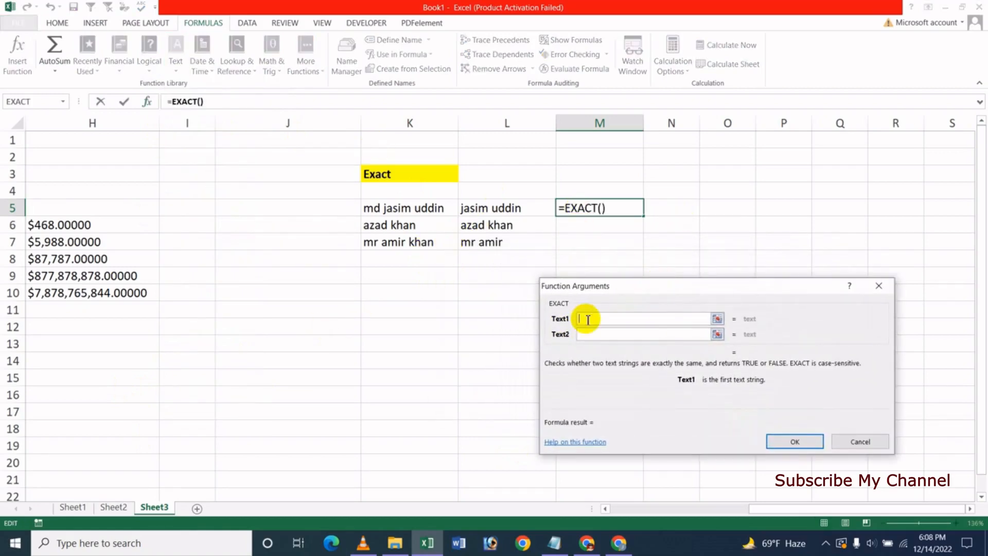
pyautogui.click(395, 211)
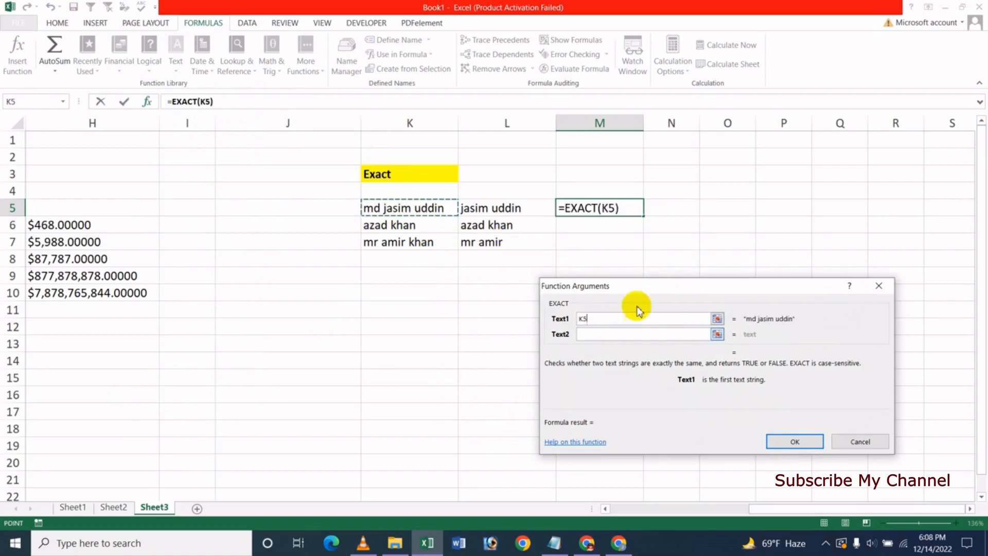
pyautogui.click(610, 336)
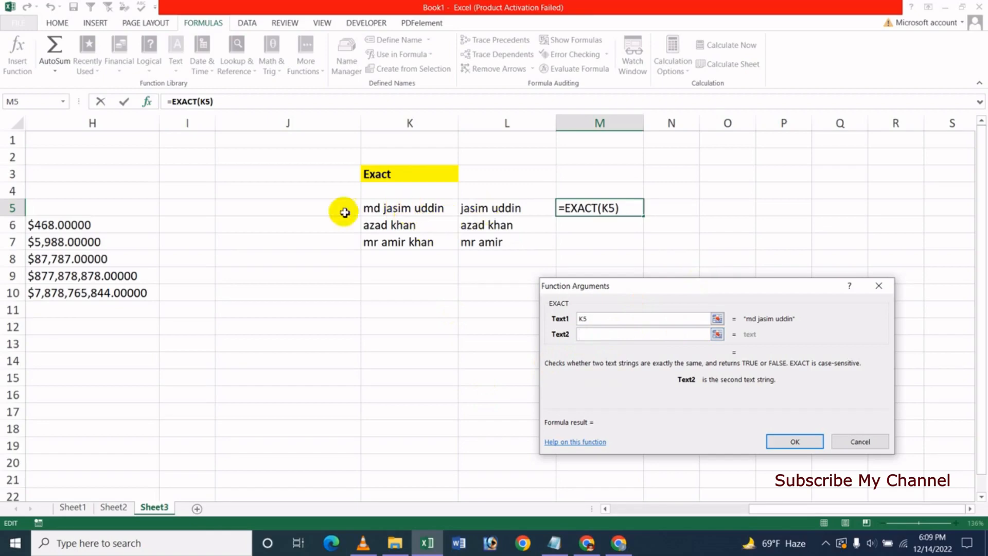
pyautogui.click(503, 212)
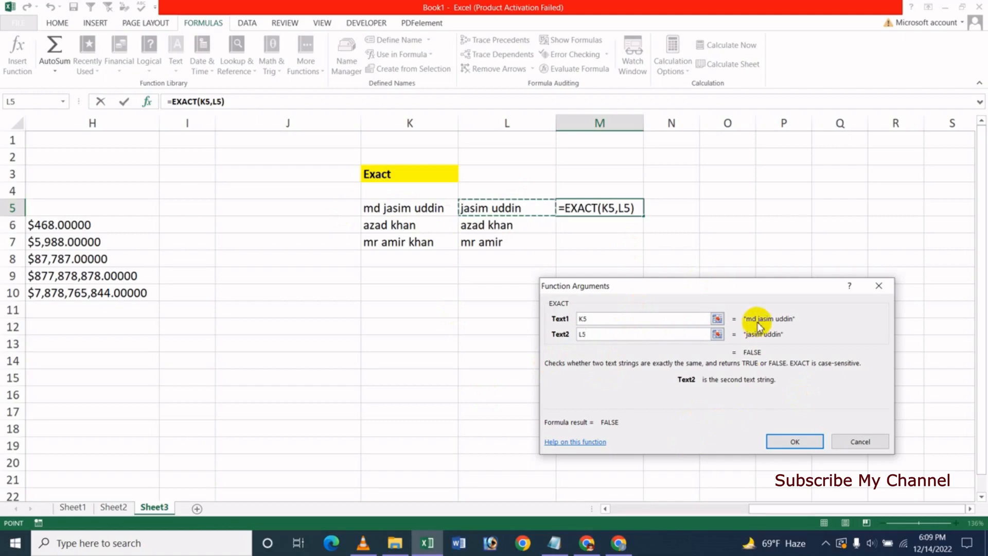
pyautogui.moveTo(734, 282); pyautogui.dragTo(626, 275)
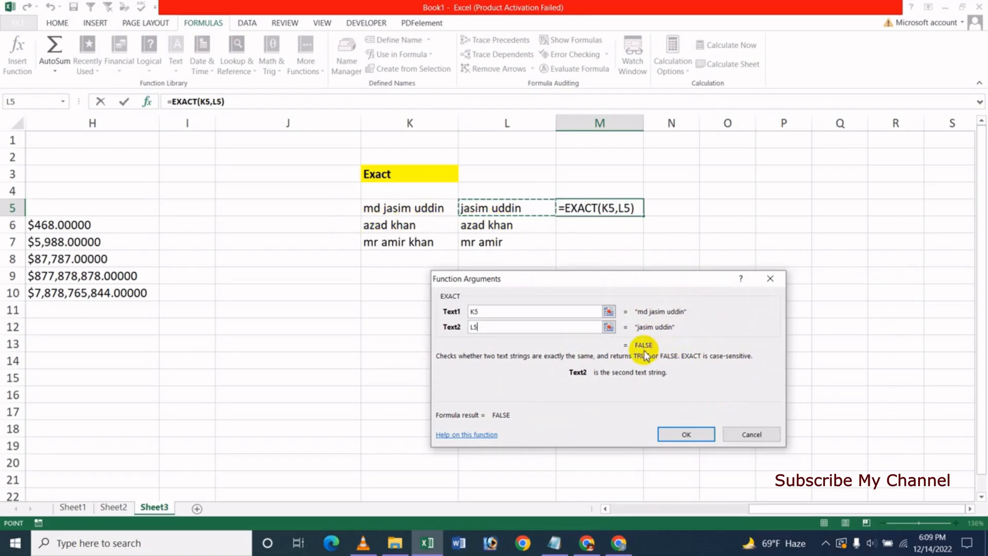
pyautogui.click(685, 434)
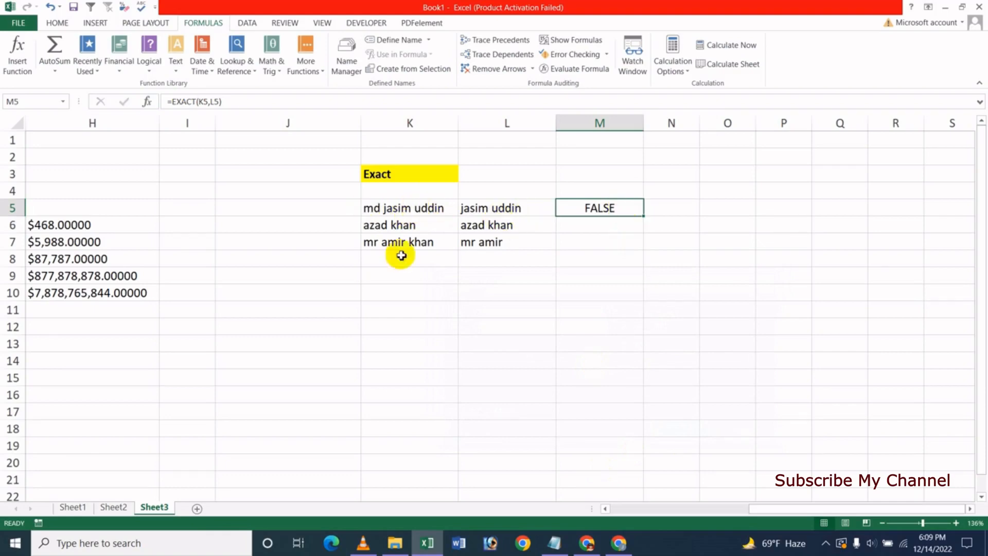
# Fill M5's EXACT formula down to M7 and check the results for rows 6 and 7
pyautogui.moveTo(643, 216); pyautogui.dragTo(640, 248)
pyautogui.click(602, 306)
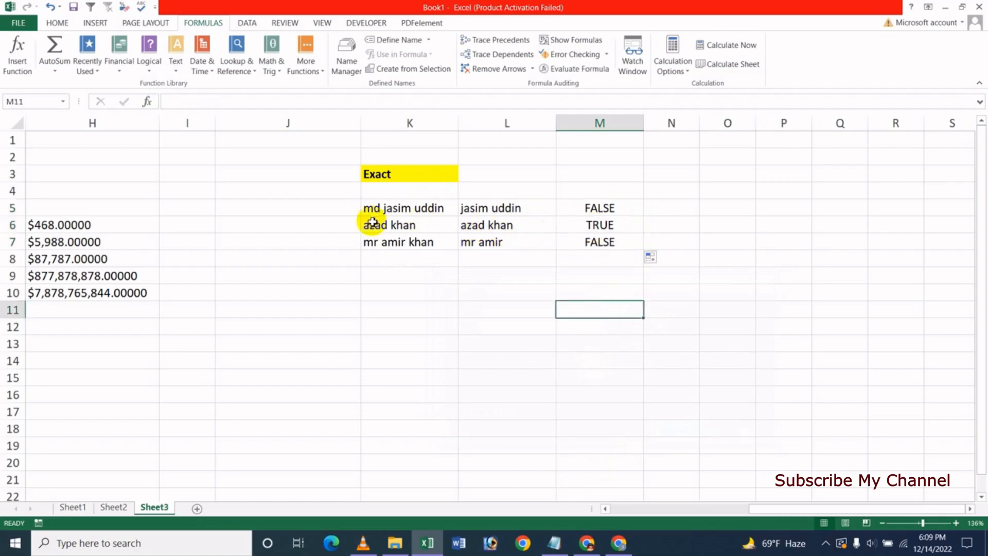
pyautogui.click(609, 230)
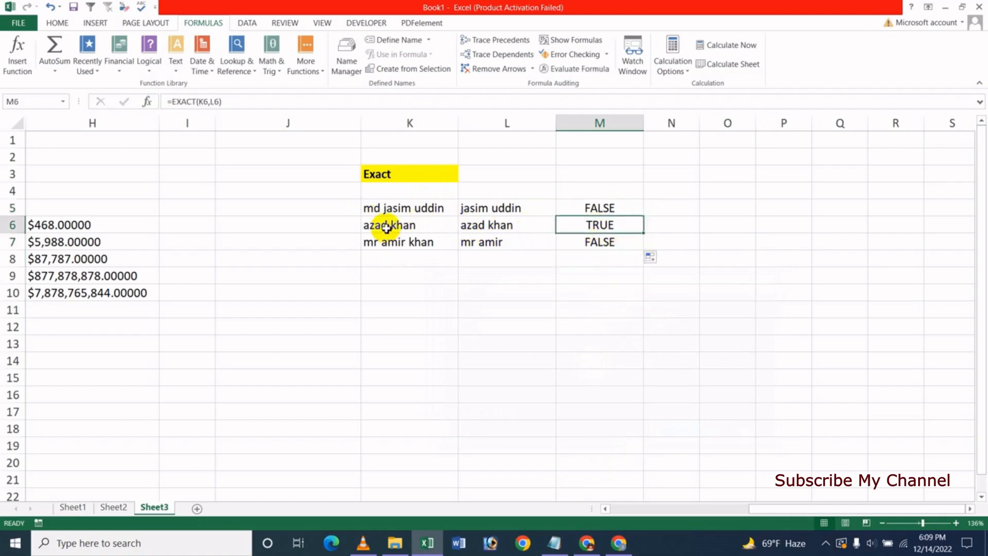
pyautogui.click(386, 224)
pyautogui.click(481, 227)
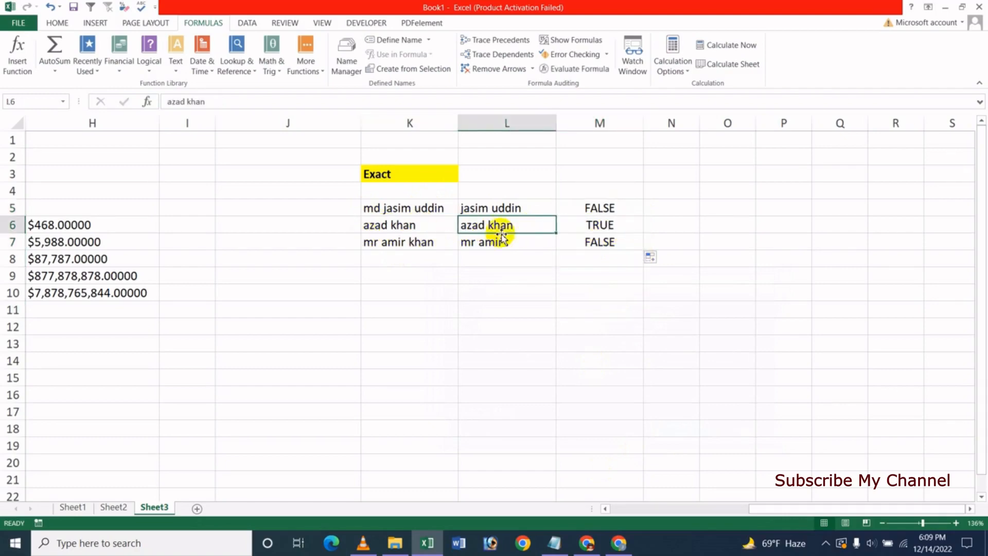
pyautogui.click(625, 230)
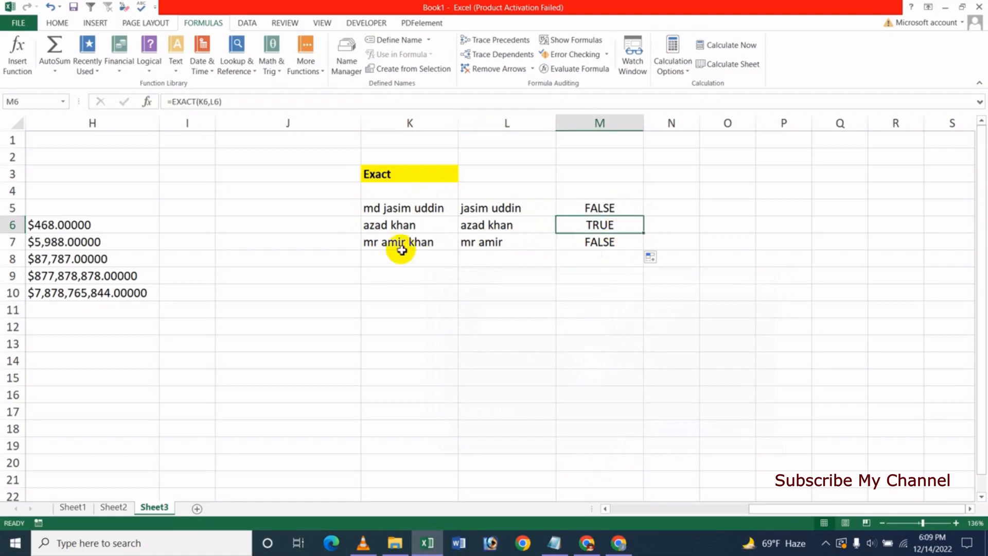
pyautogui.click(603, 244)
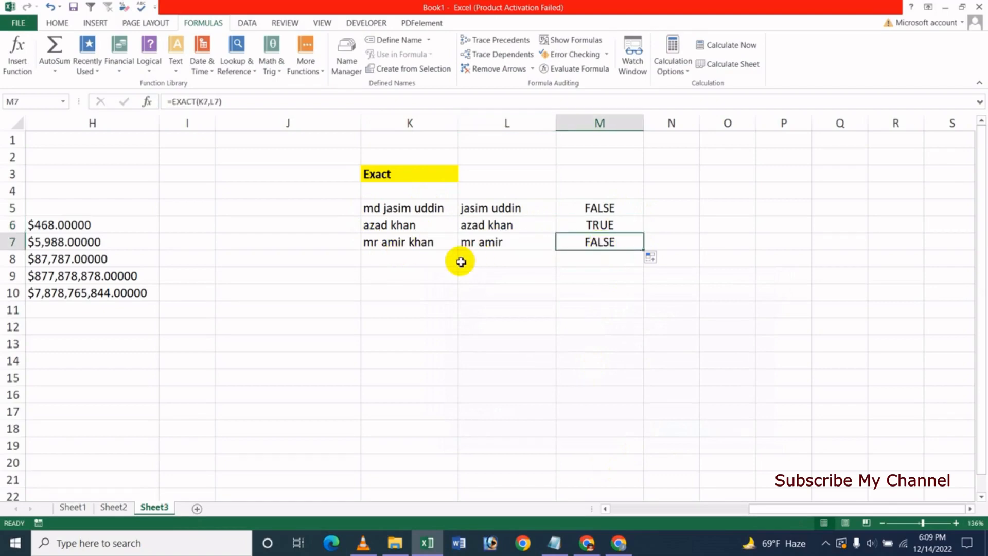
# Try restoring the missing word in L7's name, then select the results in M5:M7
pyautogui.click(496, 246)
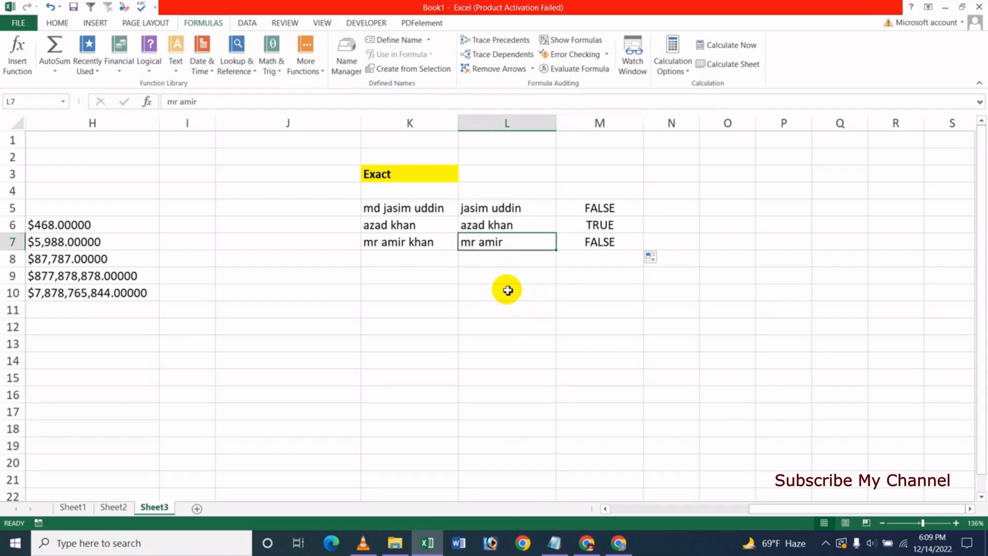
pyautogui.press('F2')
pyautogui.write('khan')
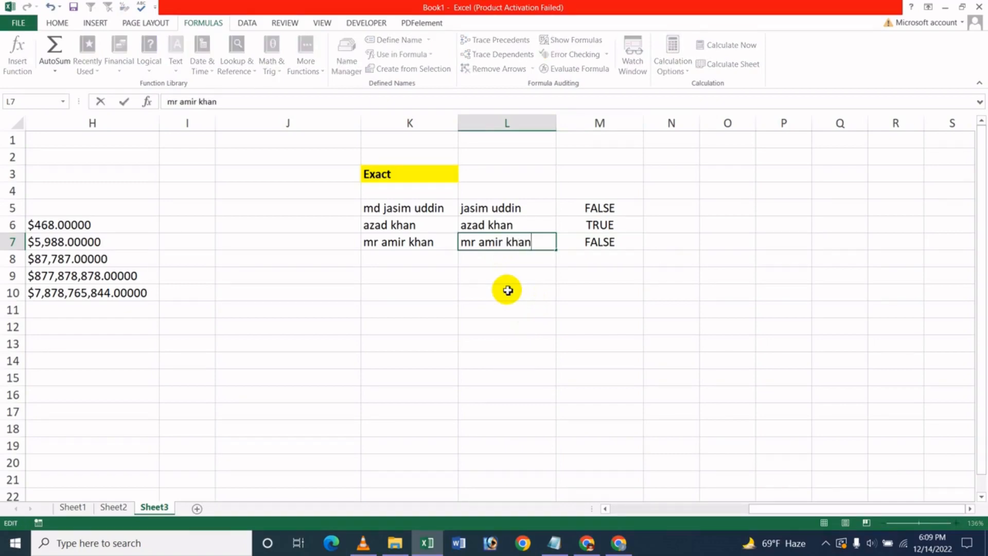
pyautogui.press('Return')
pyautogui.press('Up')
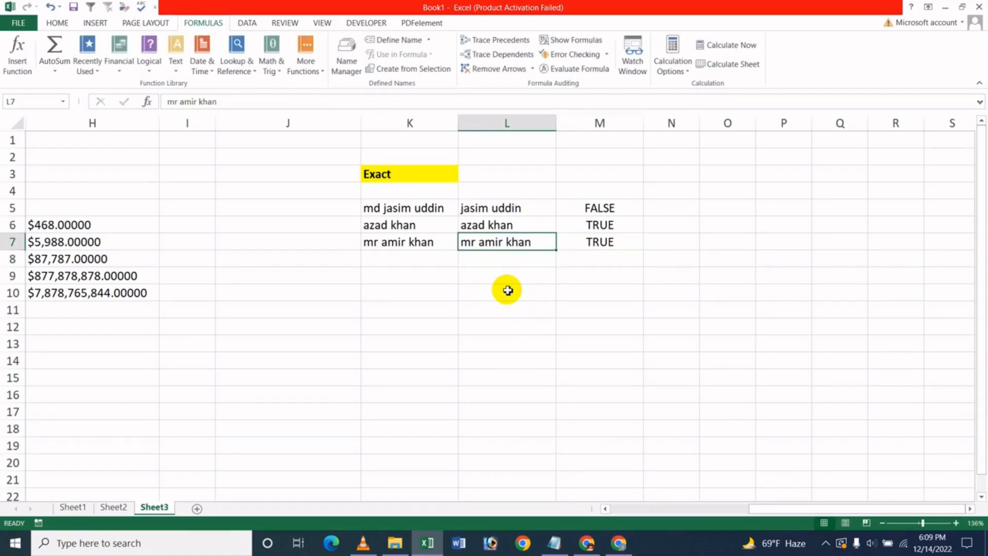
pyautogui.click(548, 298)
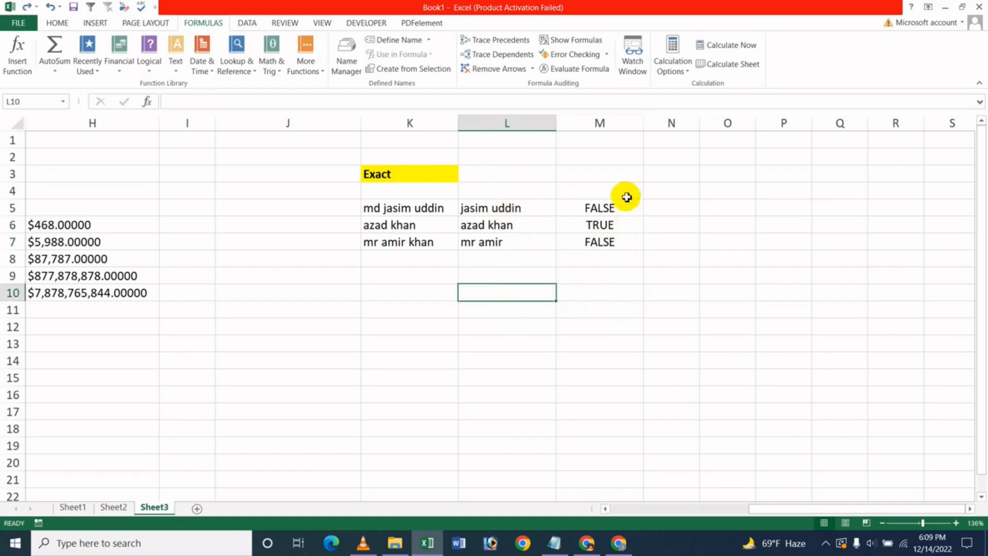
pyautogui.moveTo(592, 208); pyautogui.dragTo(596, 238)
# Clear the EXACT results from M5:M7 and select M5
pyautogui.press('Delete')
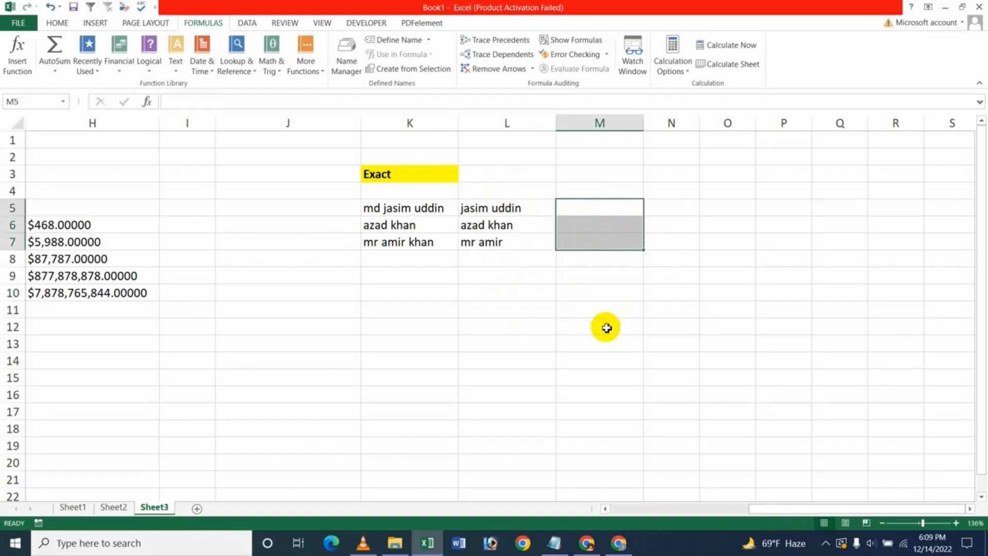
pyautogui.click(606, 327)
pyautogui.click(624, 208)
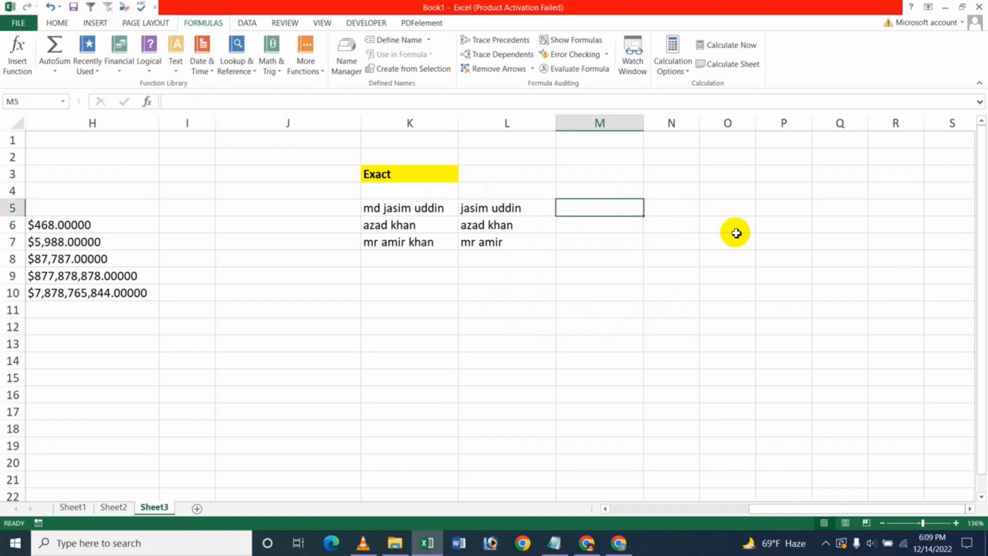
# Type =EXACT(K5,L5) in M5 using autocomplete, returning FALSE
pyautogui.write('=')
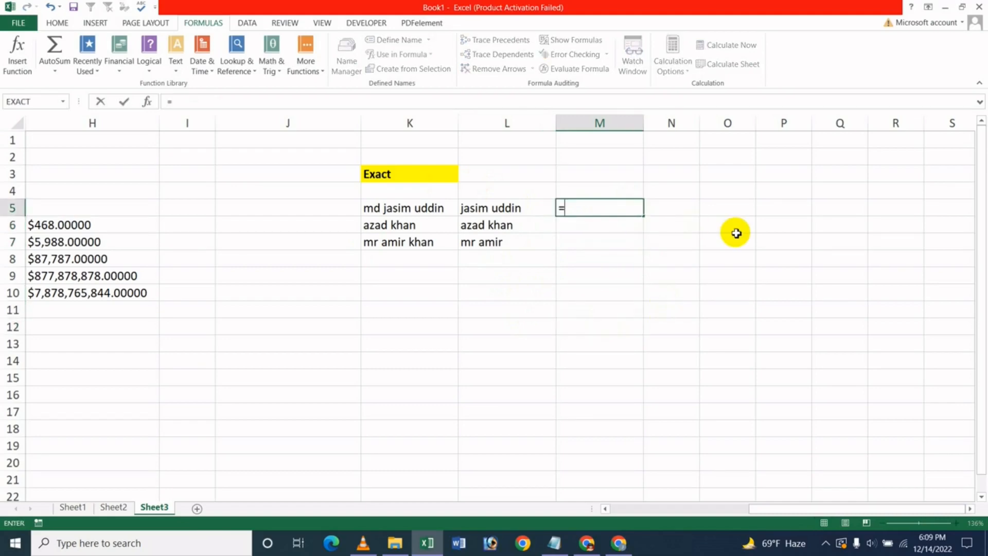
pyautogui.write('exa')
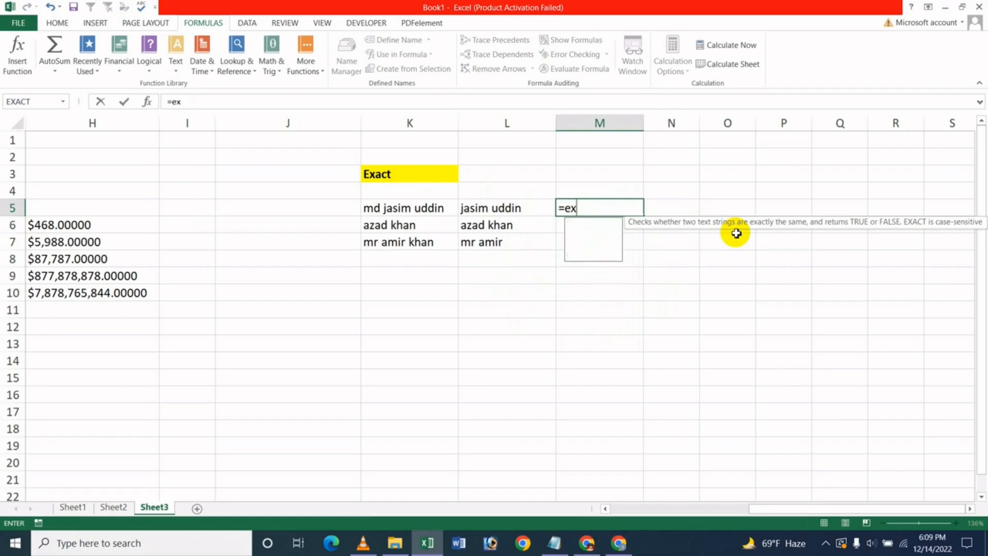
pyautogui.press('BackSpace')
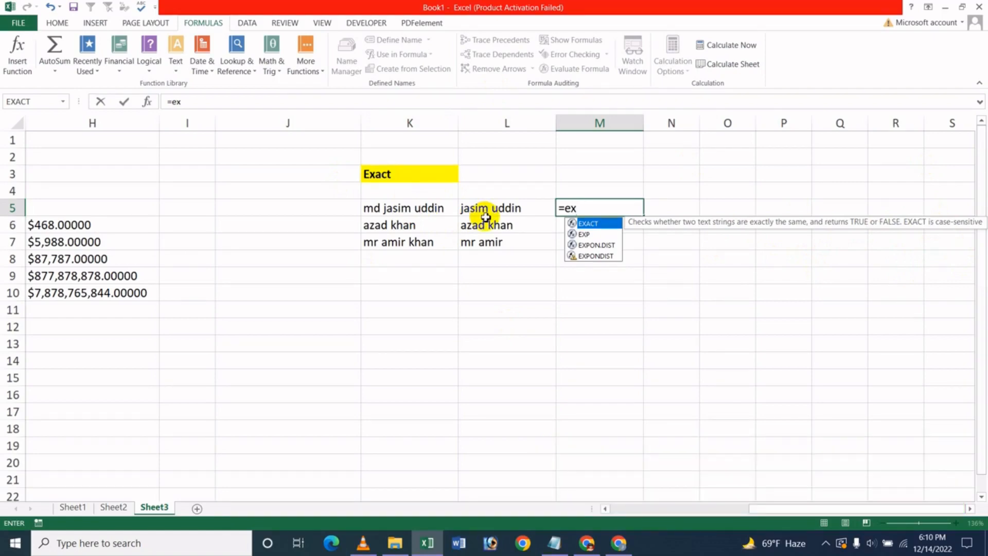
pyautogui.doubleClick(592, 224)
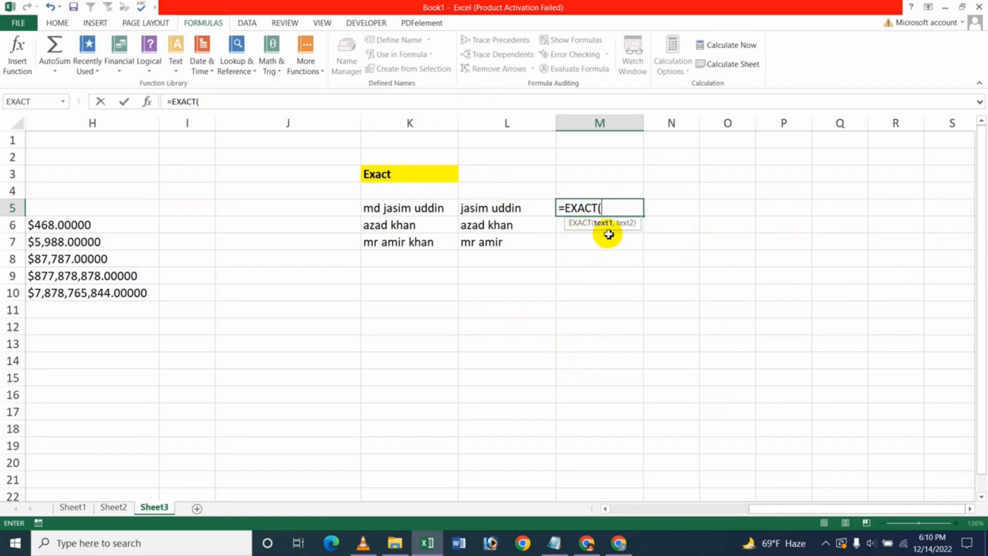
pyautogui.click(414, 207)
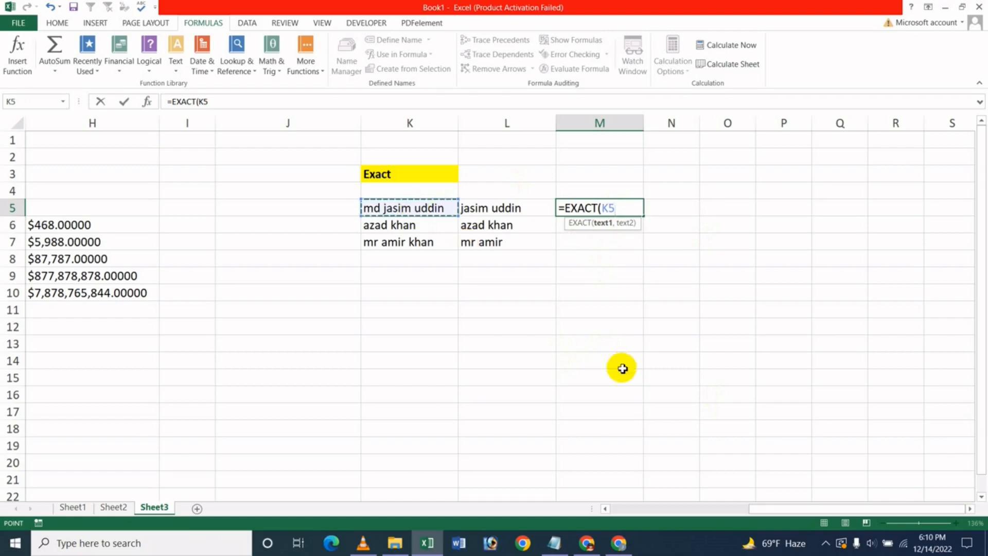
pyautogui.write(',')
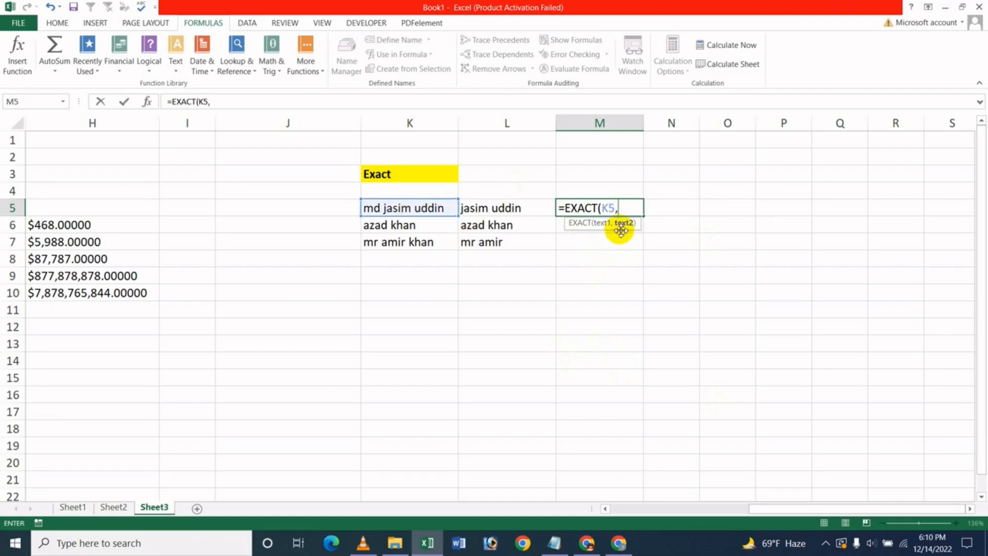
pyautogui.click(503, 210)
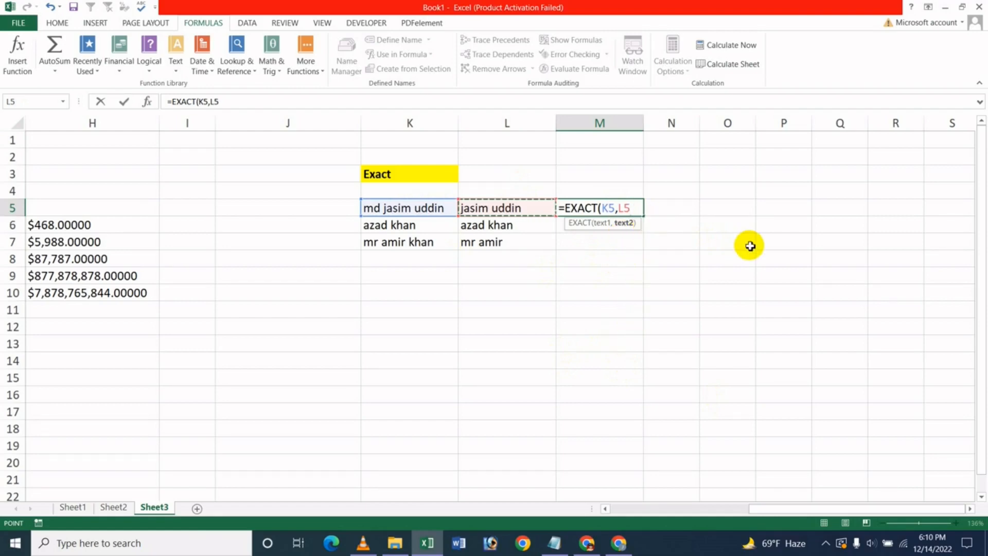
pyautogui.press('Return')
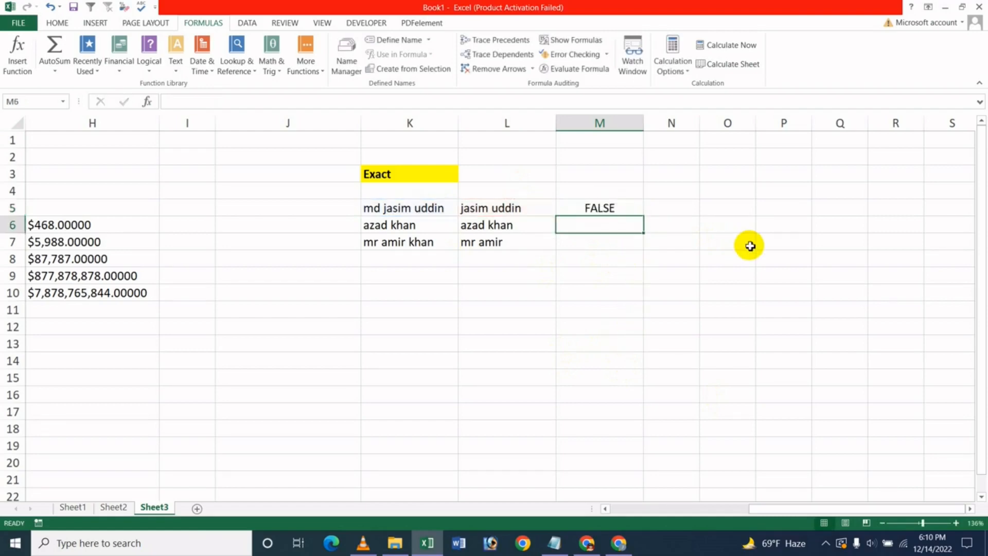
# Copy M5's EXACT formula down to M11 and check the formulas in M5 and M6
pyautogui.click(627, 210)
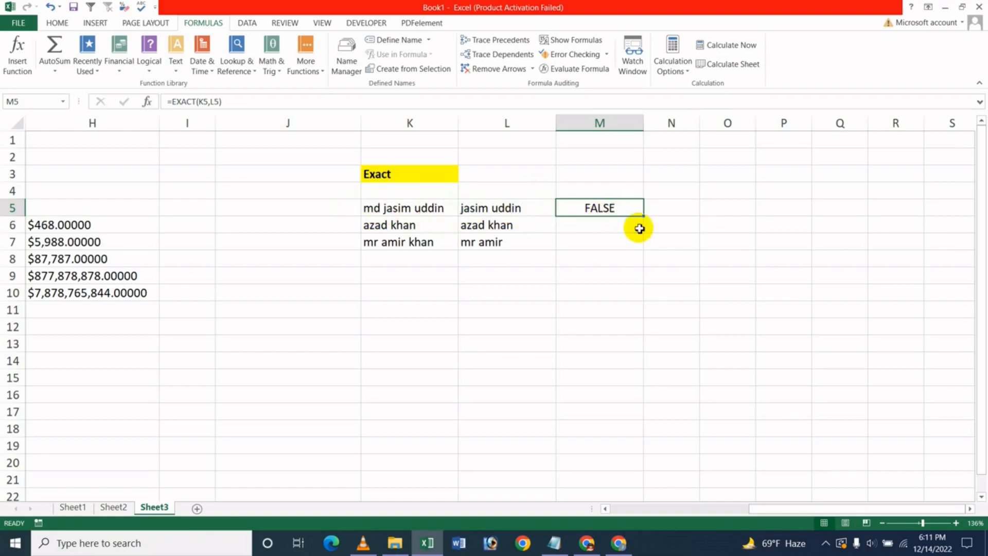
pyautogui.moveTo(644, 216); pyautogui.dragTo(618, 304)
pyautogui.click(618, 304)
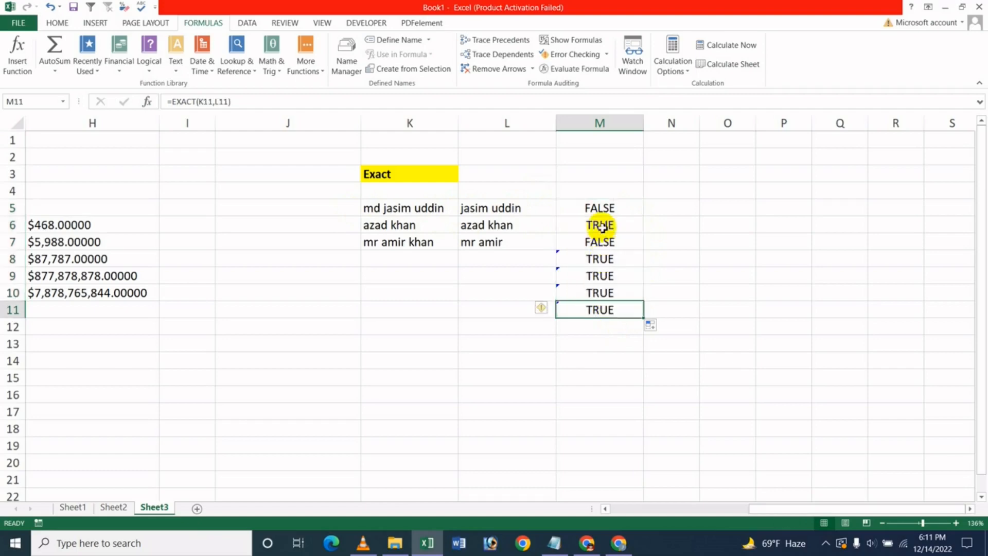
pyautogui.click(602, 226)
pyautogui.click(605, 210)
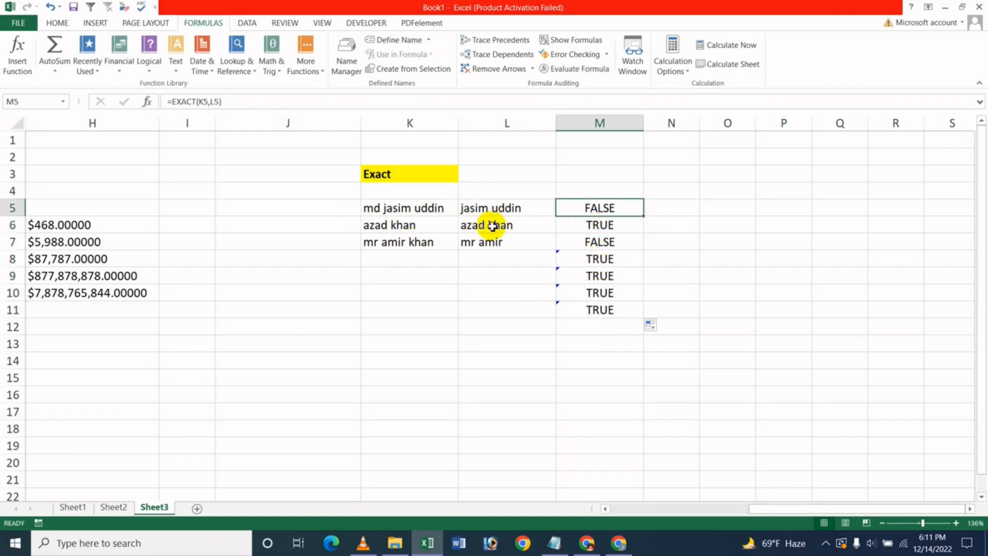
pyautogui.click(600, 227)
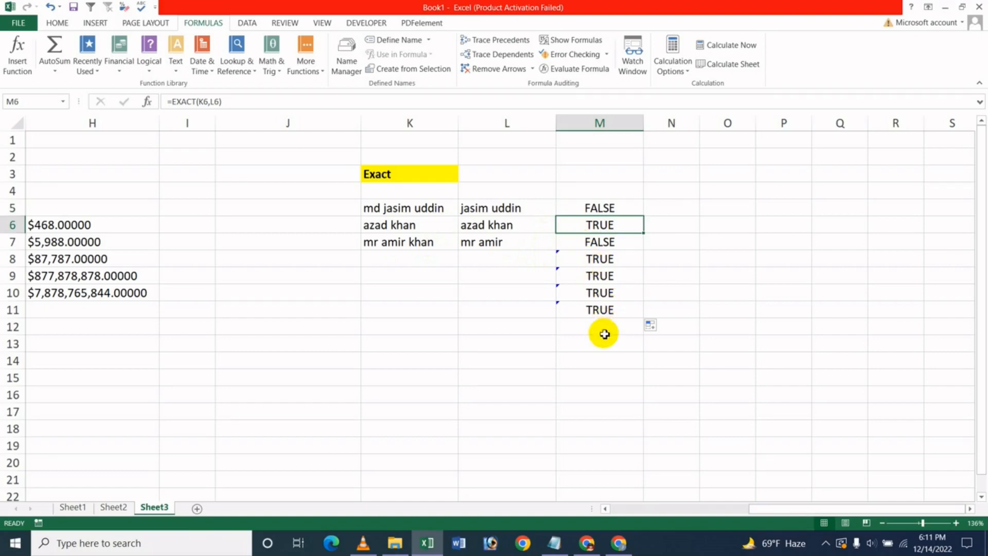
pyautogui.click(423, 263)
pyautogui.click(532, 262)
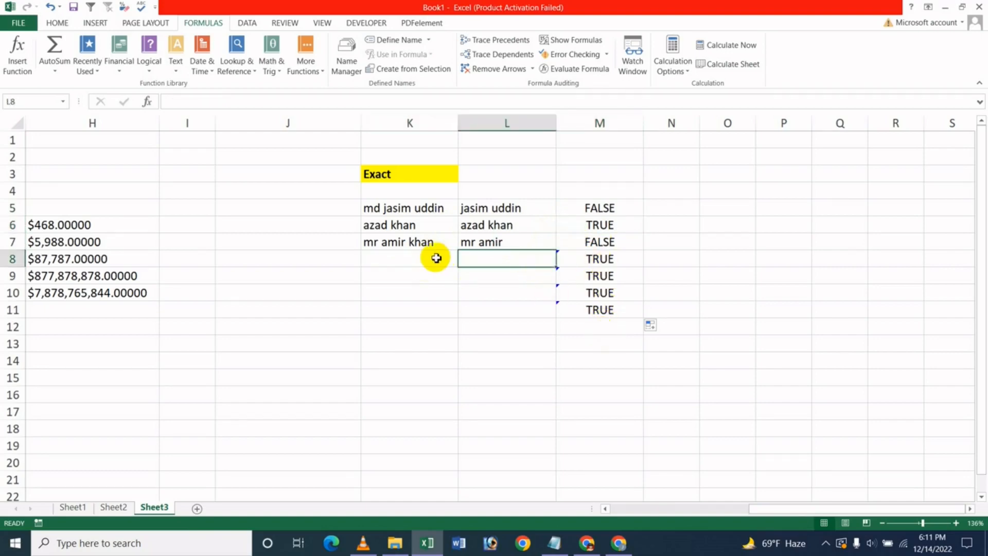
# Enter the same name in K8 and L8 so M8 shows TRUE
pyautogui.click(436, 258)
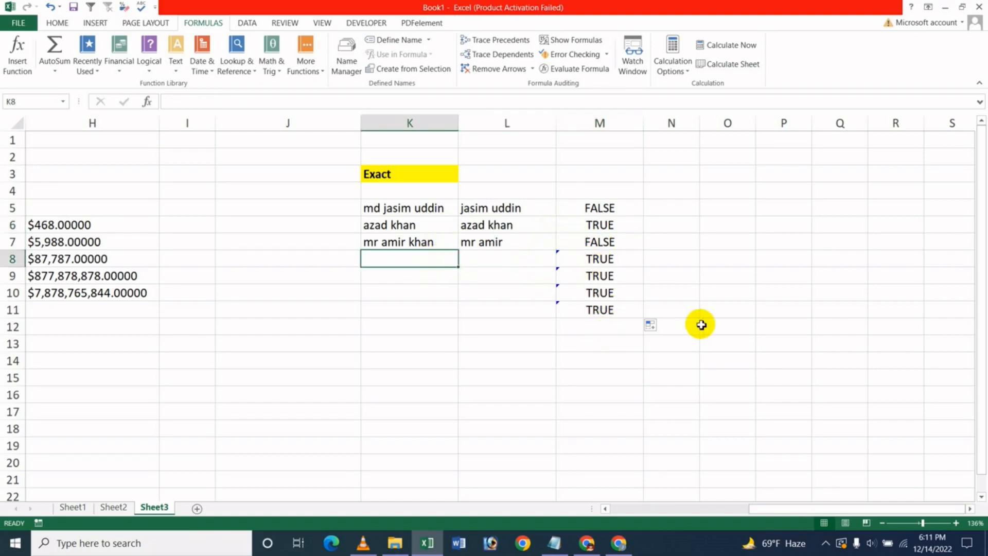
pyautogui.write('tuhin')
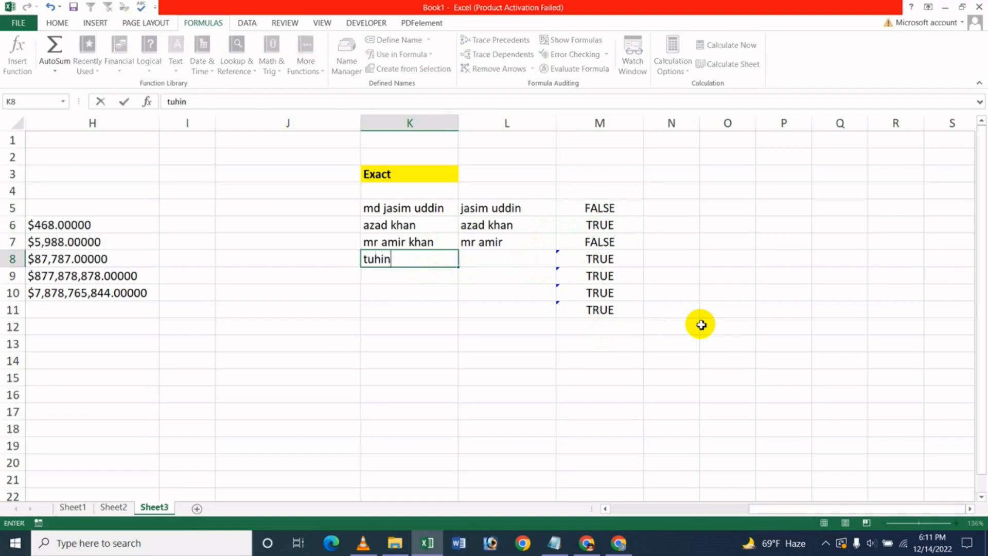
pyautogui.press('Return')
pyautogui.press('Up')
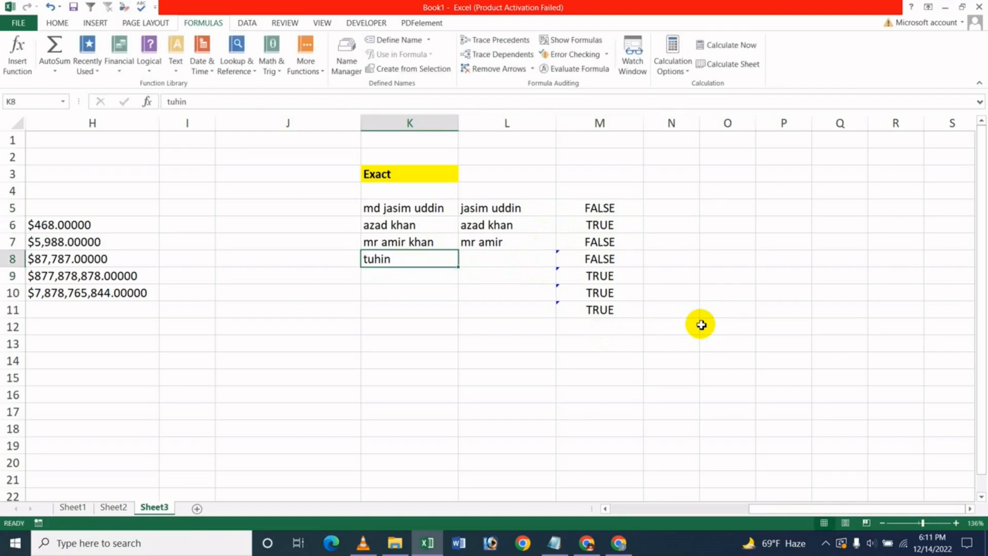
pyautogui.press('Right')
pyautogui.press('Left')
pyautogui.press('Right')
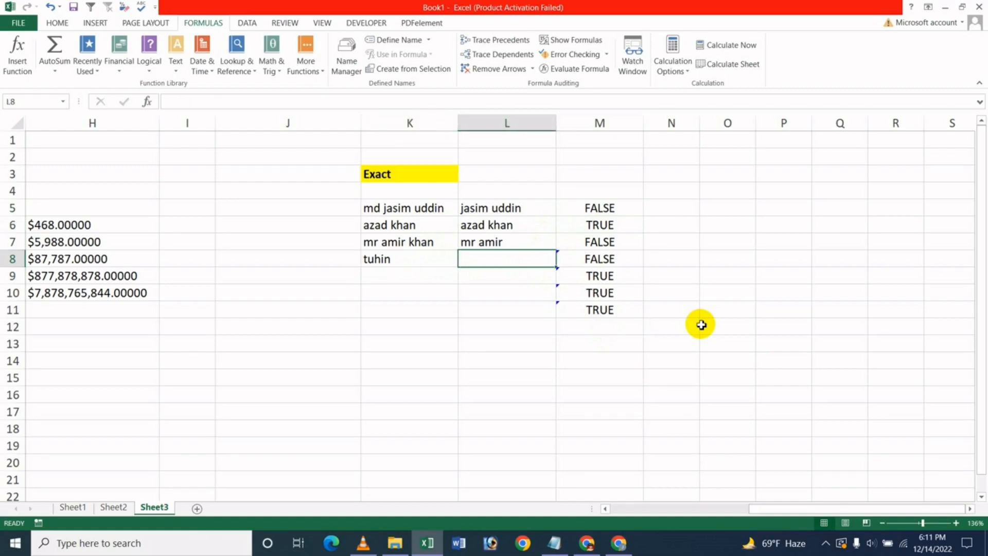
pyautogui.write('tuhin')
pyautogui.press('Return')
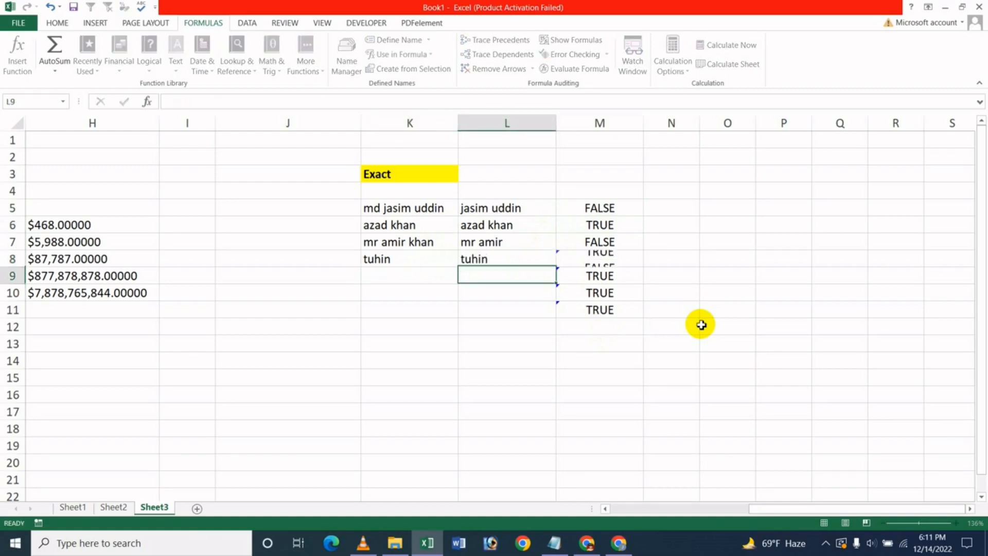
# Add the prefix 'md' to K6's name so M6 turns FALSE
pyautogui.press('Left')
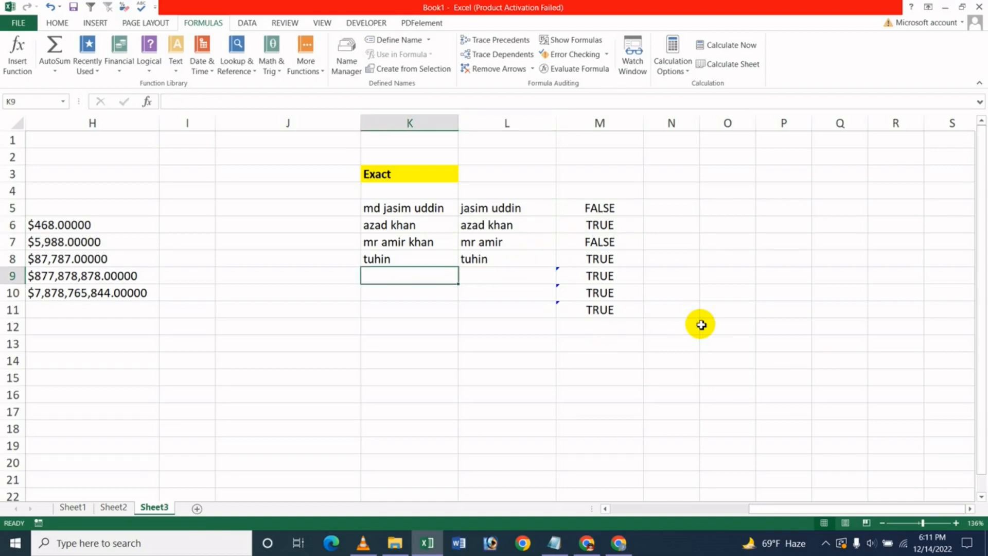
pyautogui.press('Up')
pyautogui.press('Up')
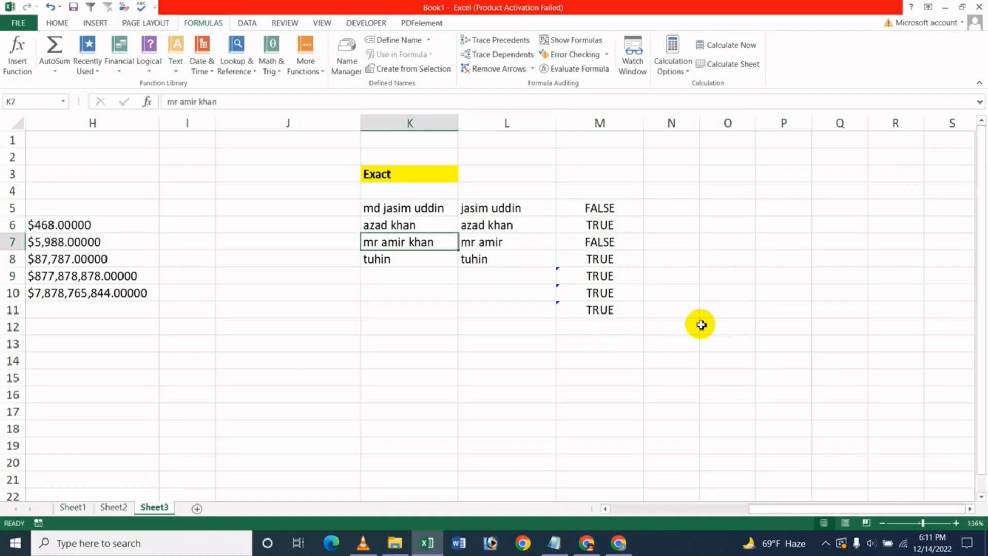
pyautogui.press('Up')
pyautogui.press('F2')
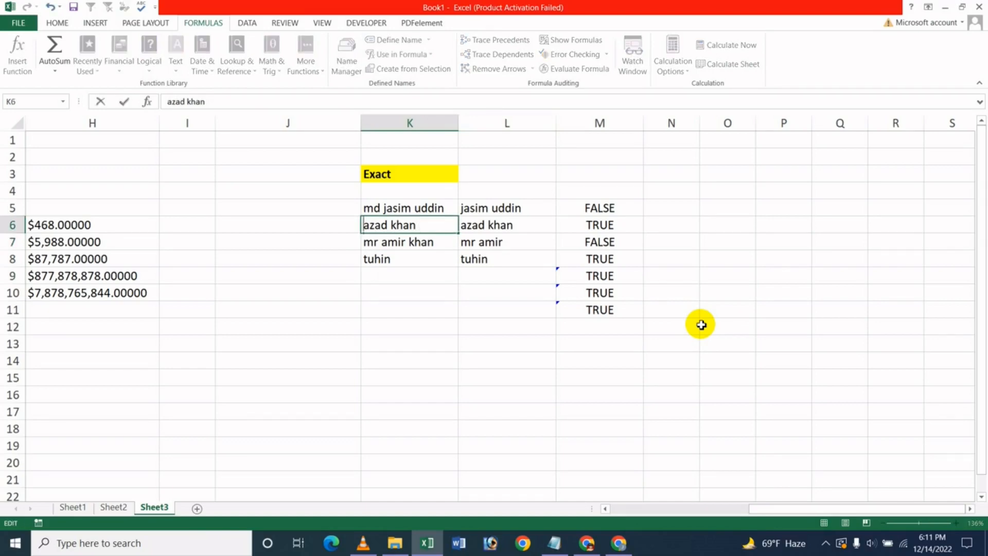
pyautogui.write('md')
pyautogui.press('Return')
pyautogui.press('Up')
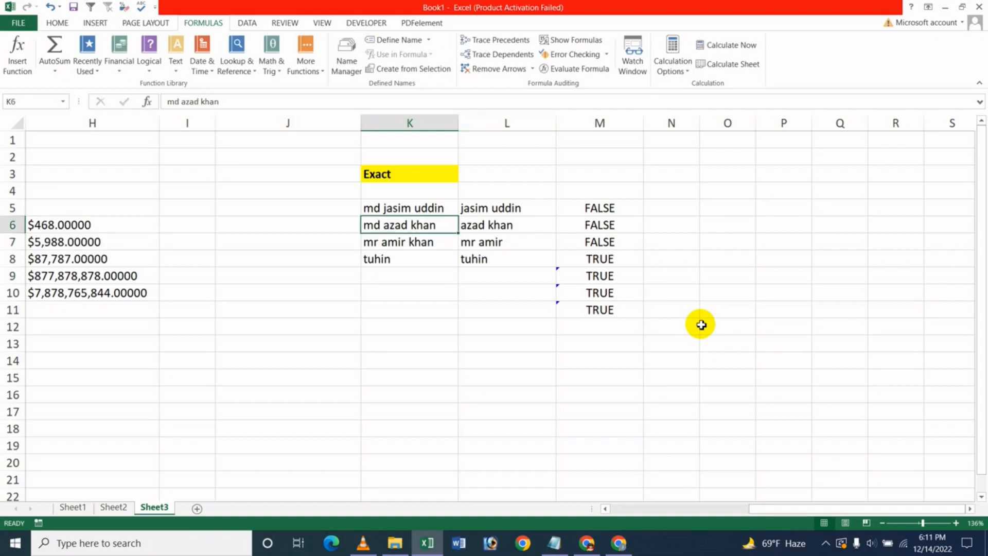
pyautogui.press('Down')
pyautogui.press('Down')
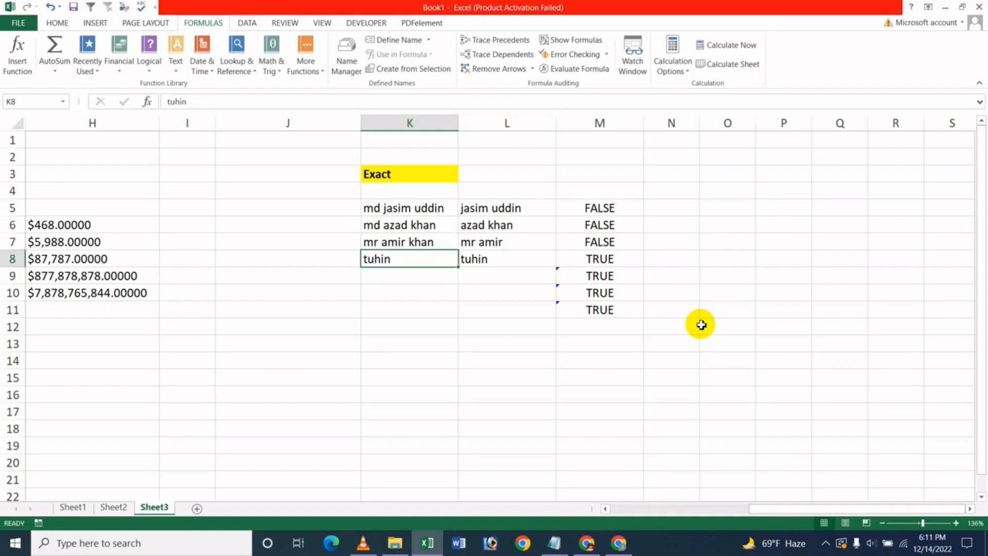
pyautogui.press('Up')
pyautogui.press('Up')
pyautogui.press('Up')
pyautogui.press('Right')
pyautogui.press('Right')
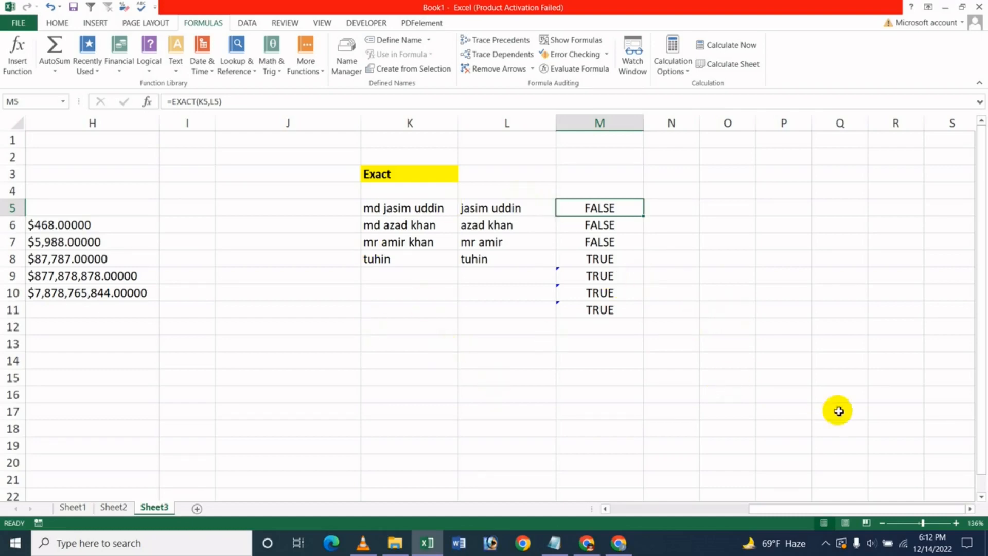
# Set the zoom to 78% then 95%, then switch to Chrome showing the YouTube channel
pyautogui.click(912, 523)
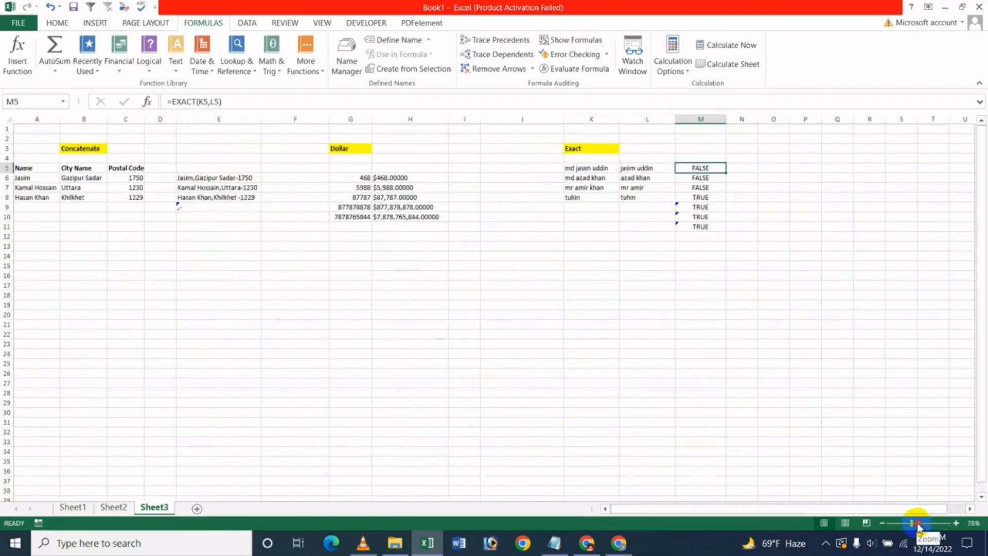
pyautogui.click(917, 523)
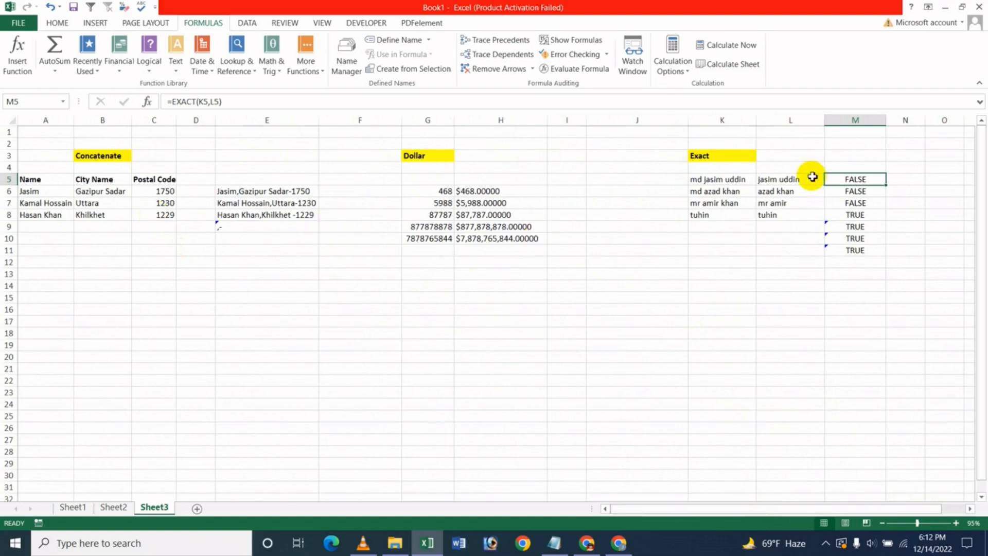
pyautogui.click(424, 311)
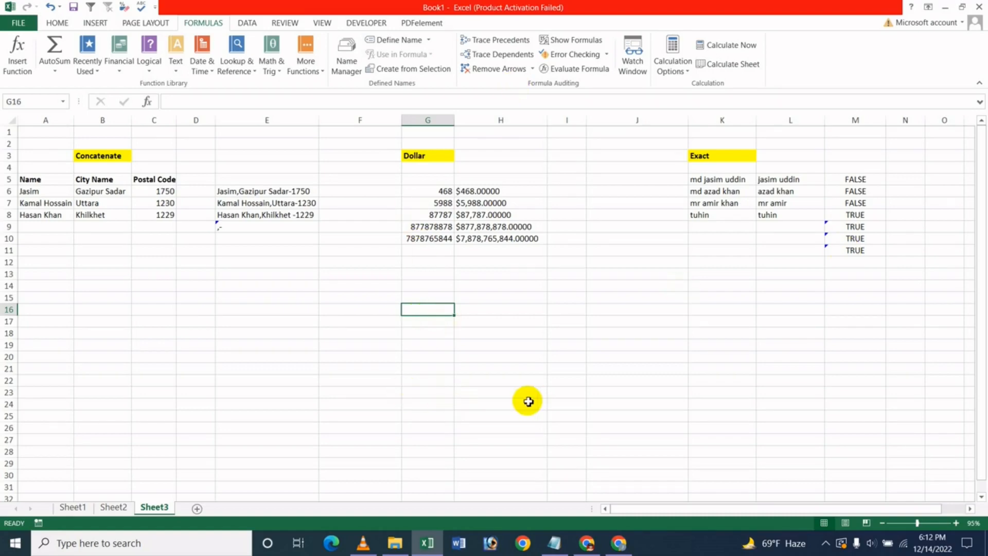
pyautogui.click(631, 542)
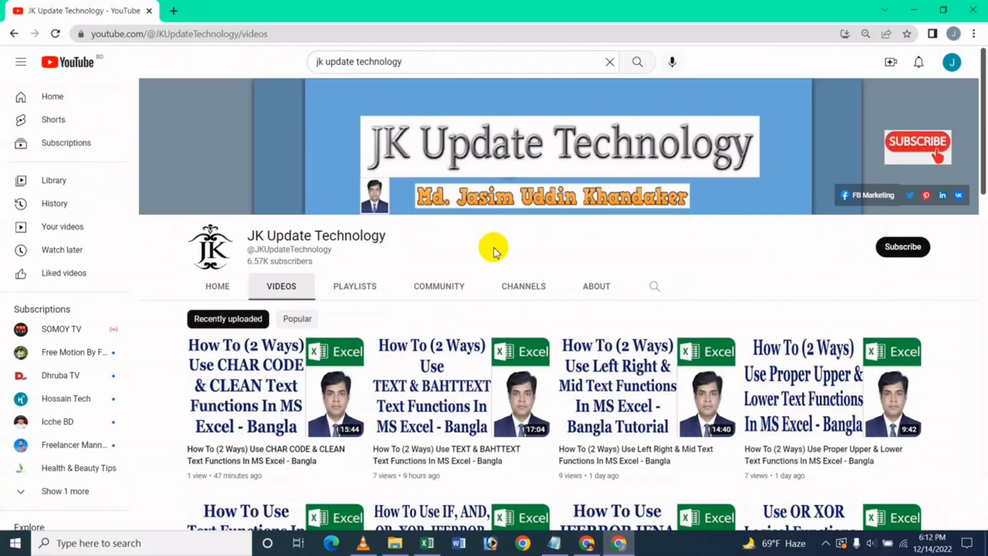